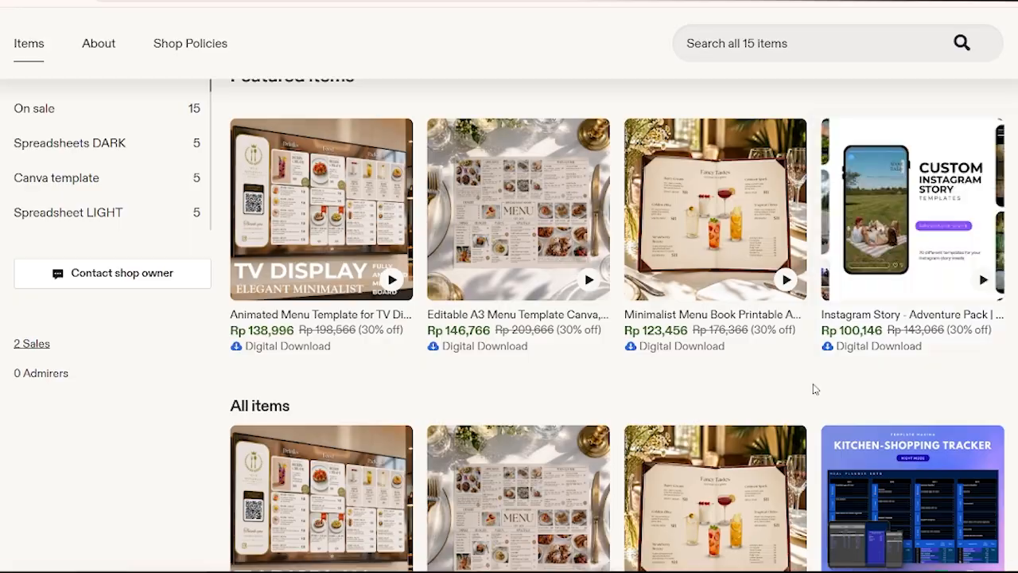
Look over the TemplateMaxima shop's banner and its featured template listings on Etsy.
scroll(814, 387, "down", 7)
scroll(817, 378, "up", 2)
scroll(817, 378, "up", 8)
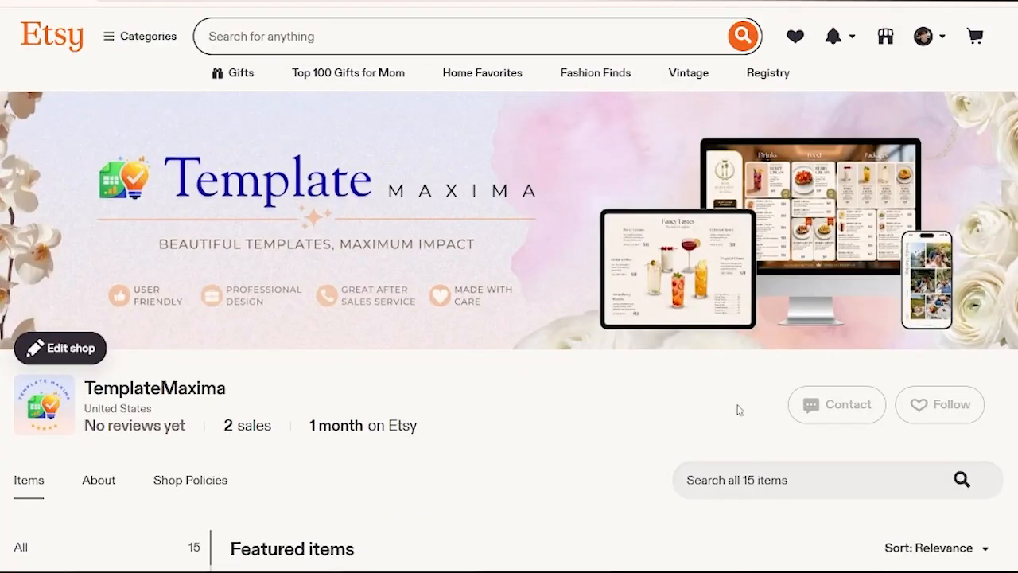
Switch to the purchased PDF and read its thank-you page and the IG Story - Adventure Pack links page.
key("alt+Tab")
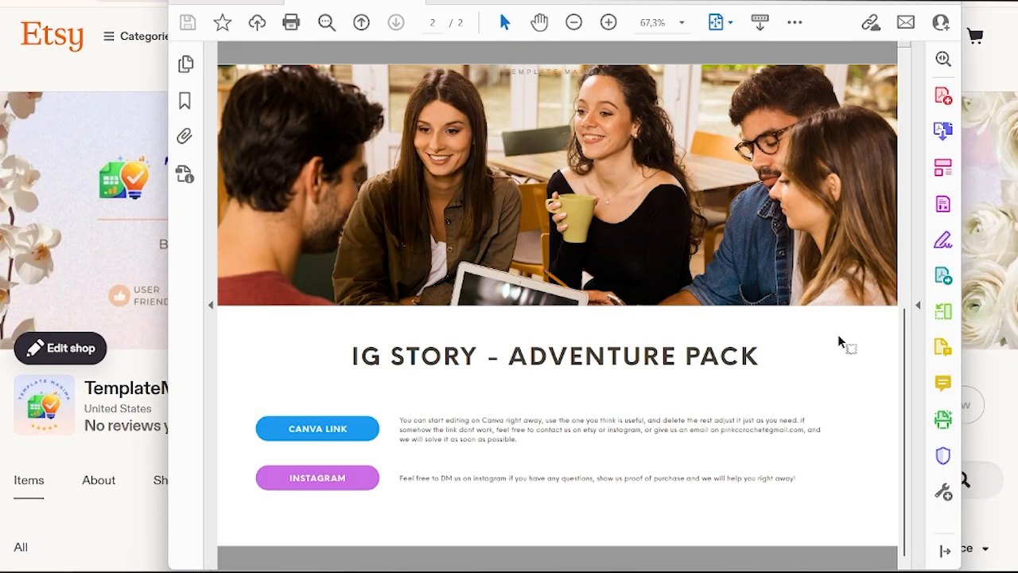
scroll(863, 305, "up", 5)
scroll(863, 304, "down", 5)
scroll(864, 303, "up", 5)
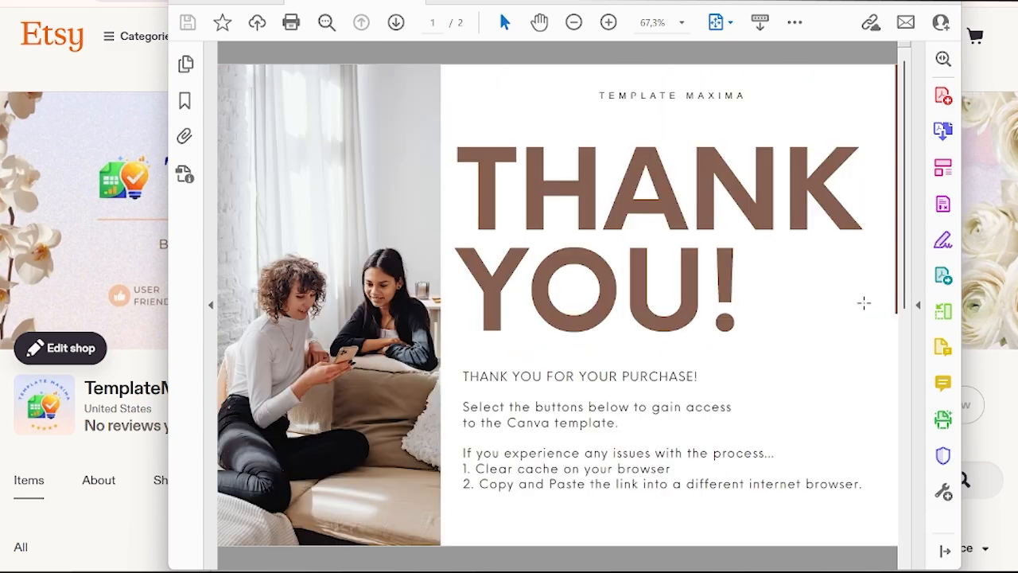
scroll(863, 304, "down", 5)
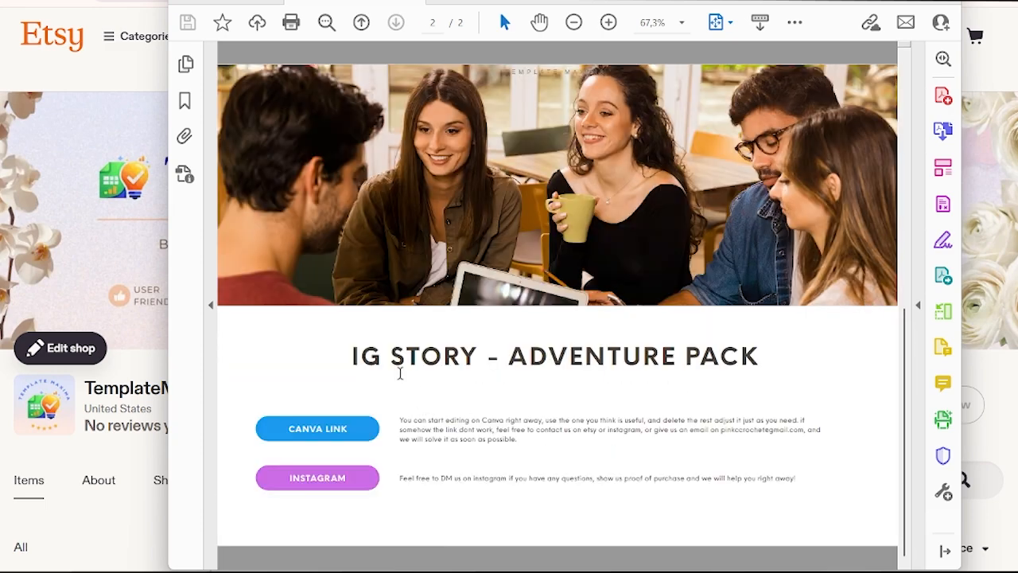
Follow the PDF's Canva link and open the Adventure Pack template in the Canva editor.
left_click(322, 433)
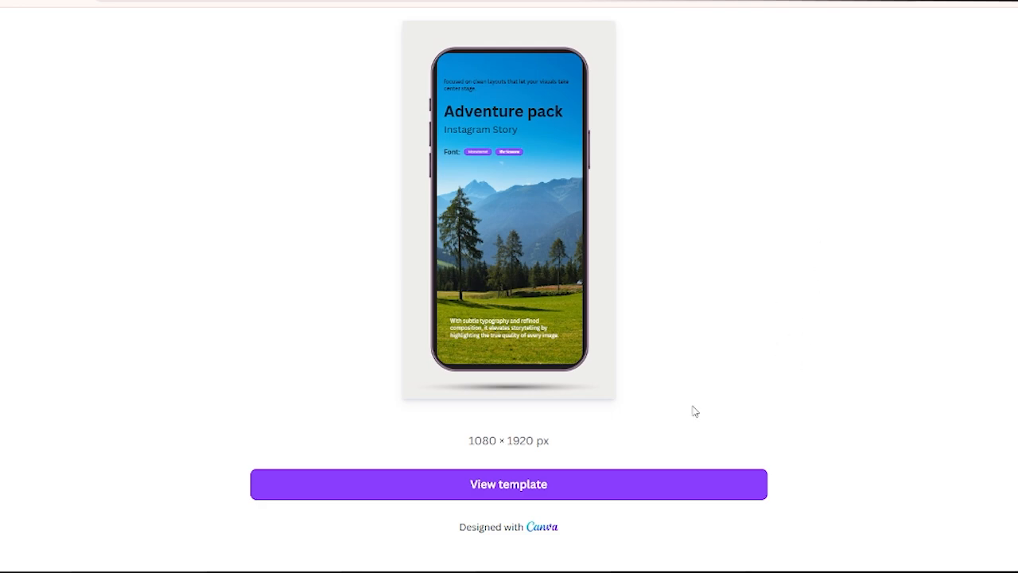
left_click(504, 495)
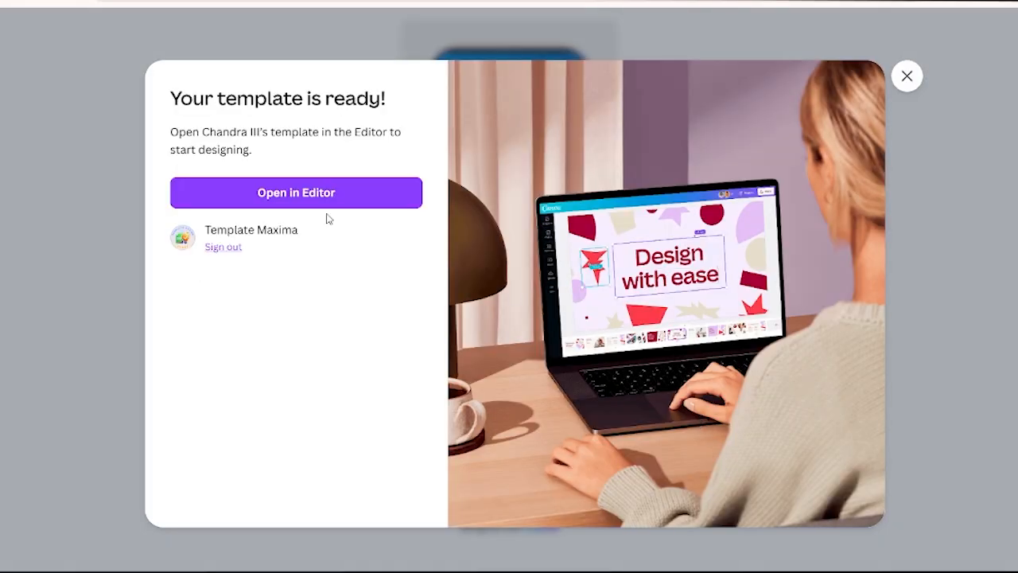
left_click(306, 198)
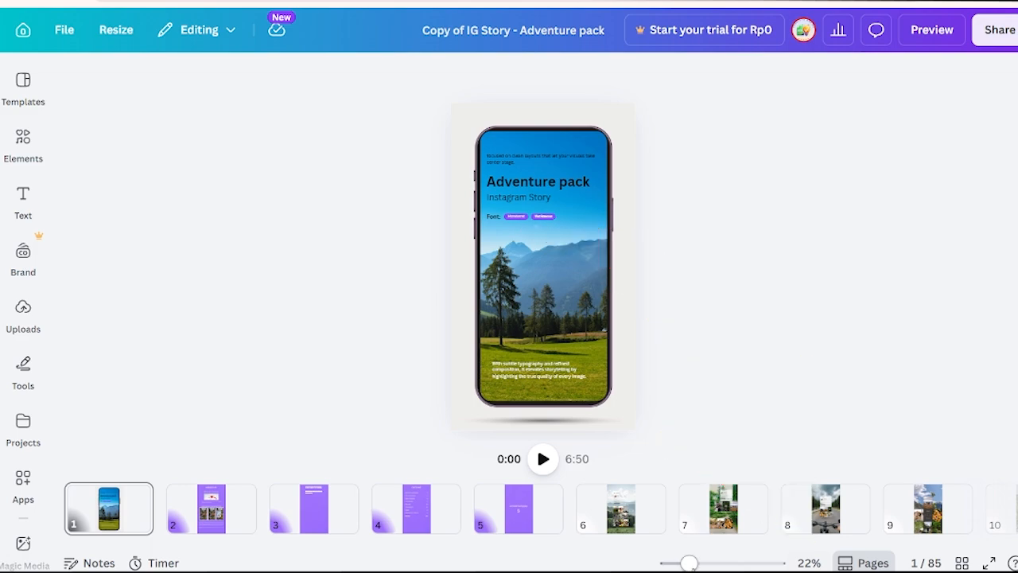
Zoom the design to 23% and hide the page thumbnails so the pages scroll vertically.
mouse_move(689, 562)
left_mouse_down()
mouse_move(740, 562)
mouse_move(668, 562)
mouse_move(711, 562)
mouse_move(691, 563)
left_mouse_up()
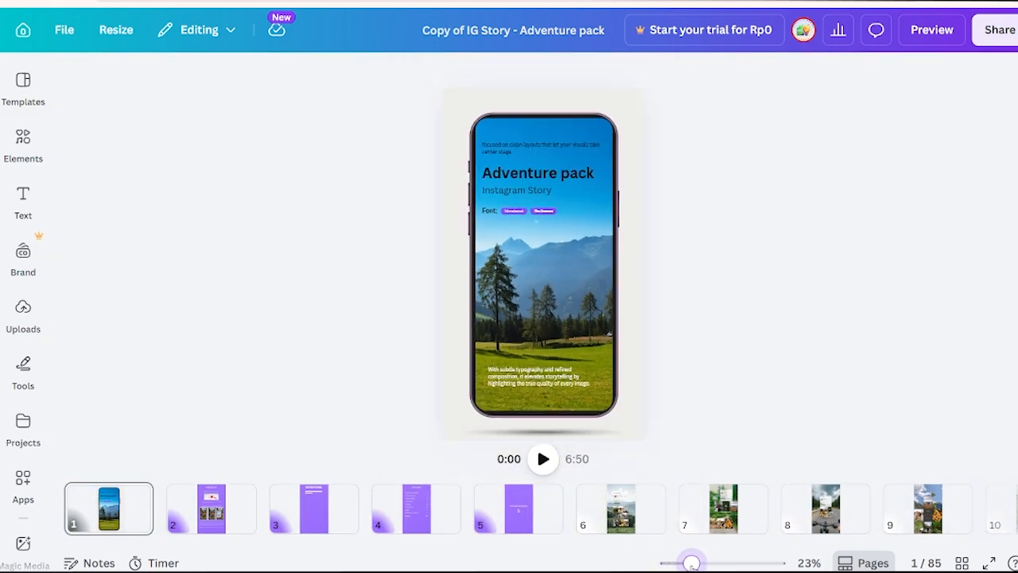
left_click(858, 565)
scroll(790, 357, "down", 10)
scroll(789, 357, "up", 8)
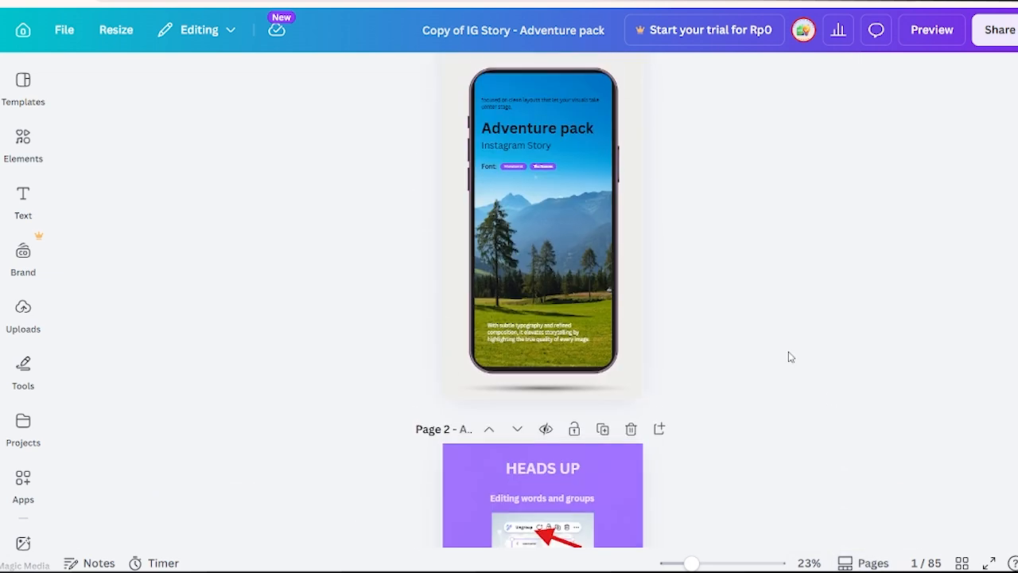
Show all template pages in a grid at a smaller browser zoom and look through the designs to the end.
left_click(961, 563)
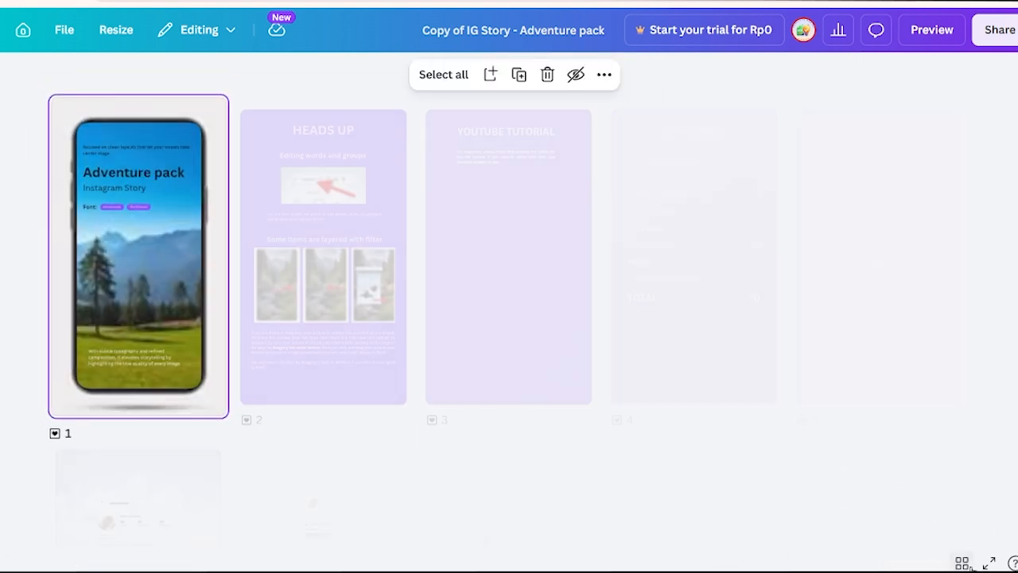
key("ctrl+minus")
key("ctrl+minus")
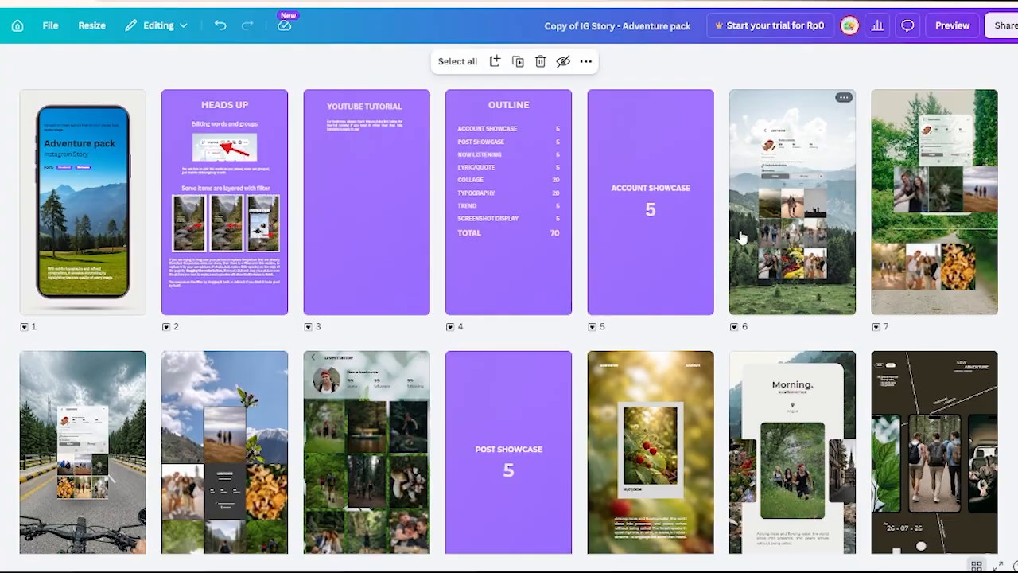
scroll(739, 236, "down", 12)
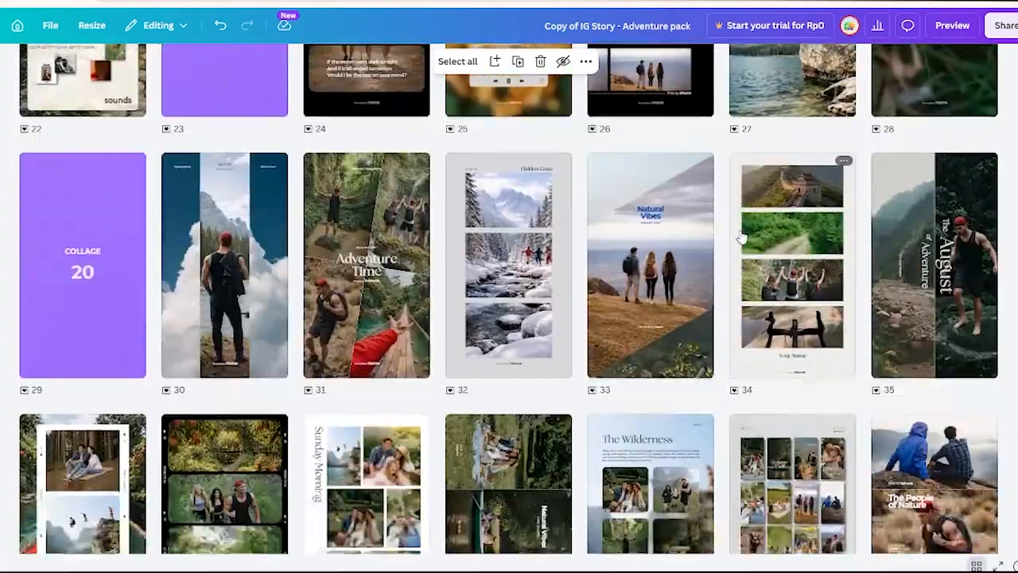
scroll(739, 236, "down", 15)
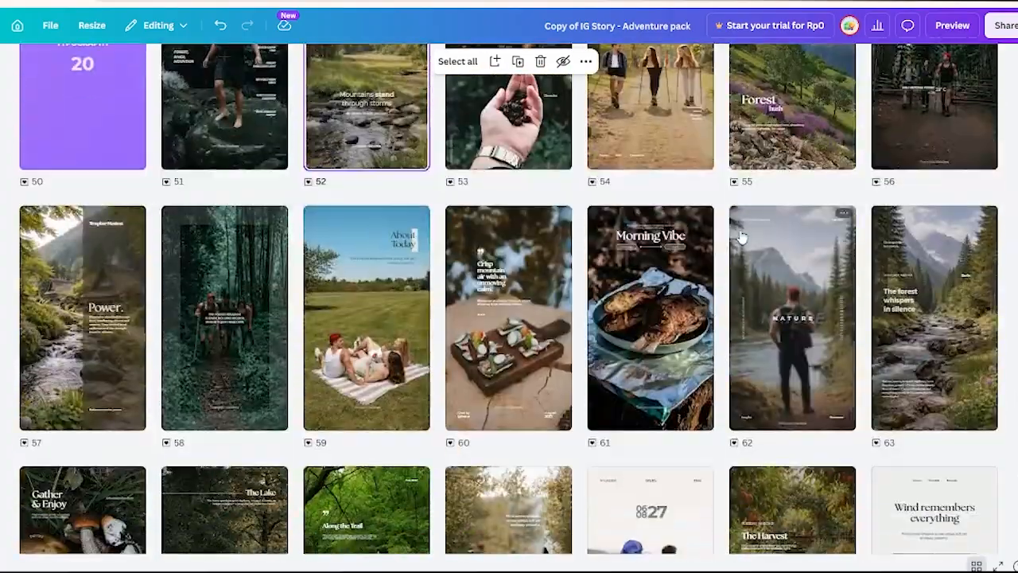
scroll(739, 236, "down", 11)
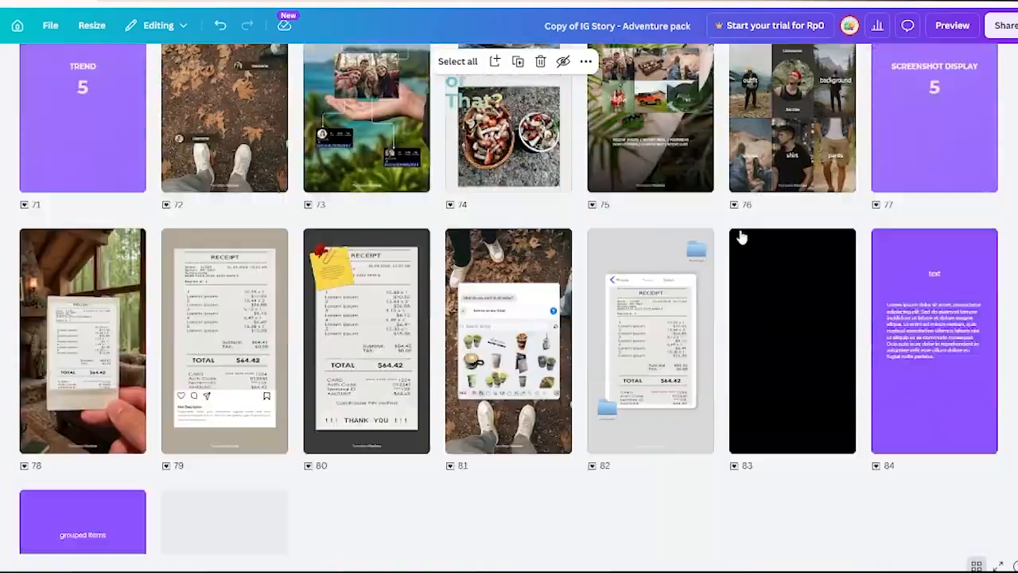
Return to the typography section and open page 53, the two-photo Sunday layout, for editing.
scroll(740, 237, "up", 12)
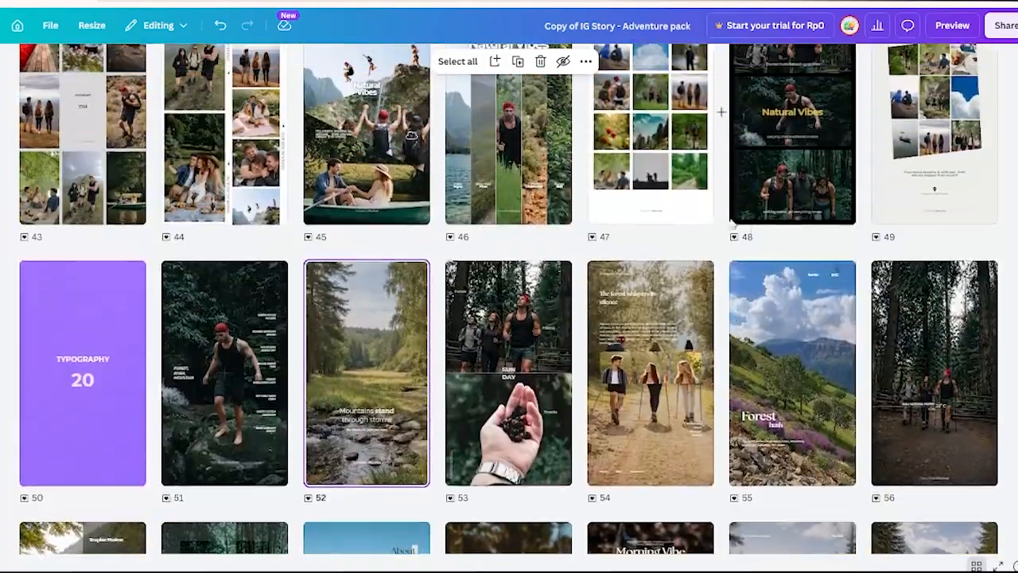
scroll(733, 225, "up", 8)
scroll(751, 160, "down", 3)
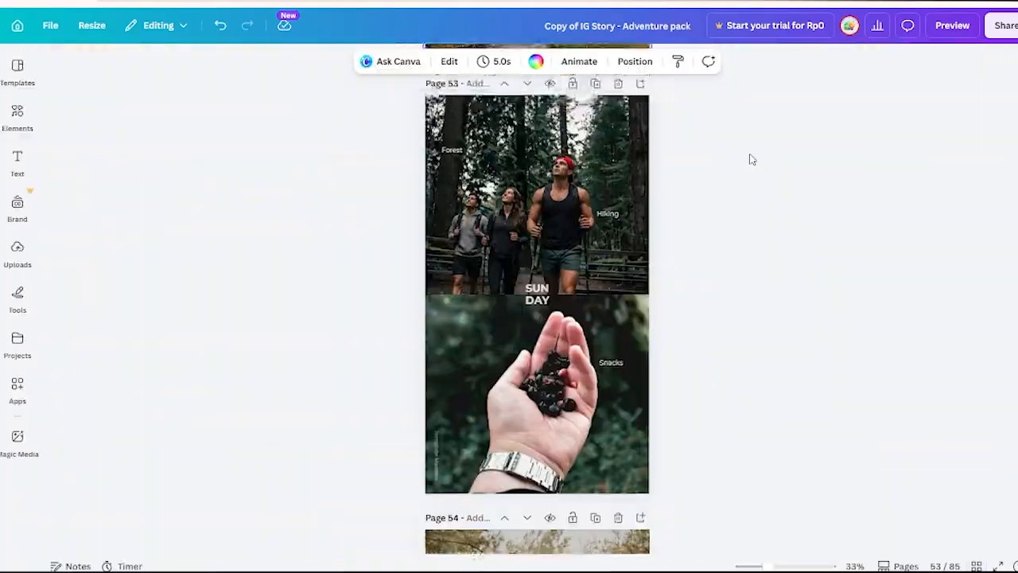
scroll(752, 160, "up", 1)
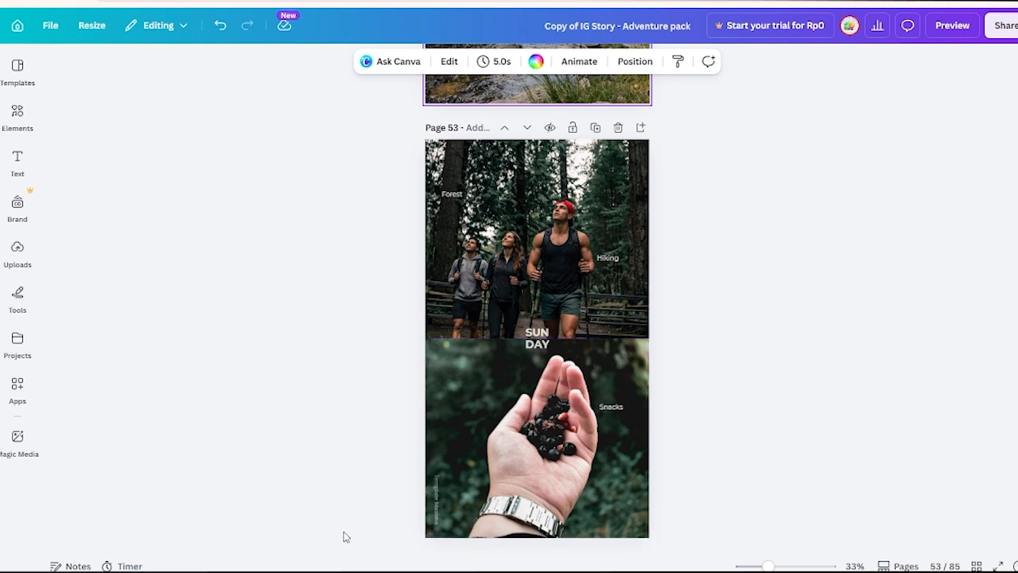
Insert the image "ChatGPT Image May 5, 2026, 02_29_59 AM.png" from the template maxima folder into page 53's upper photo frame.
mouse_move(369, 572)
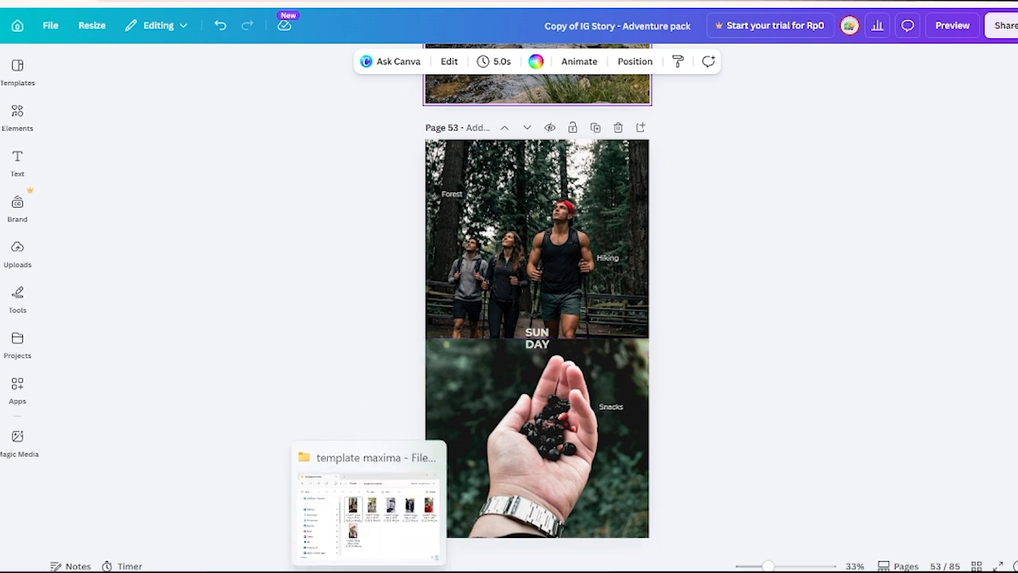
left_click(368, 501)
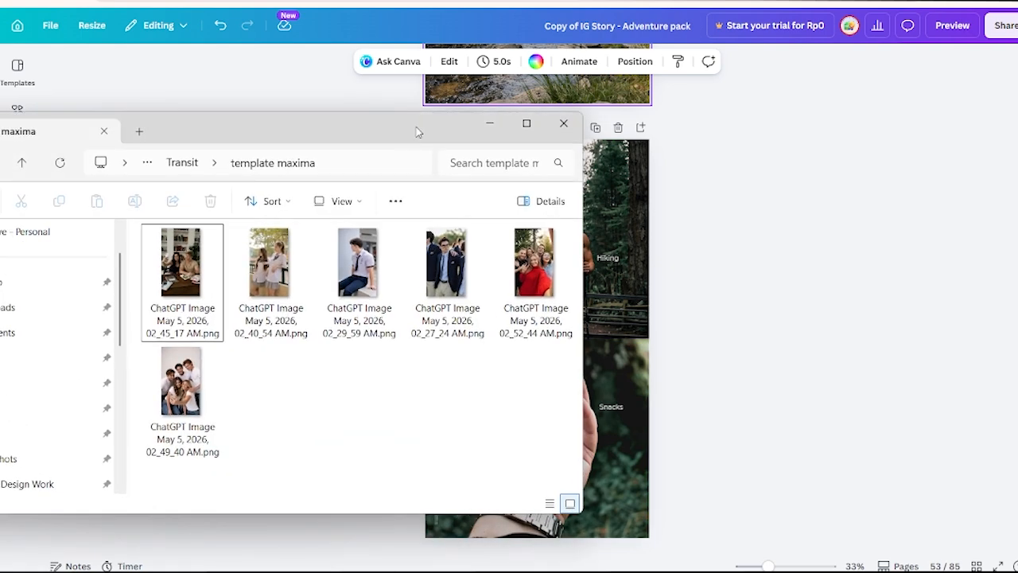
left_click_drag(416, 131, 278, 133)
left_click(221, 290)
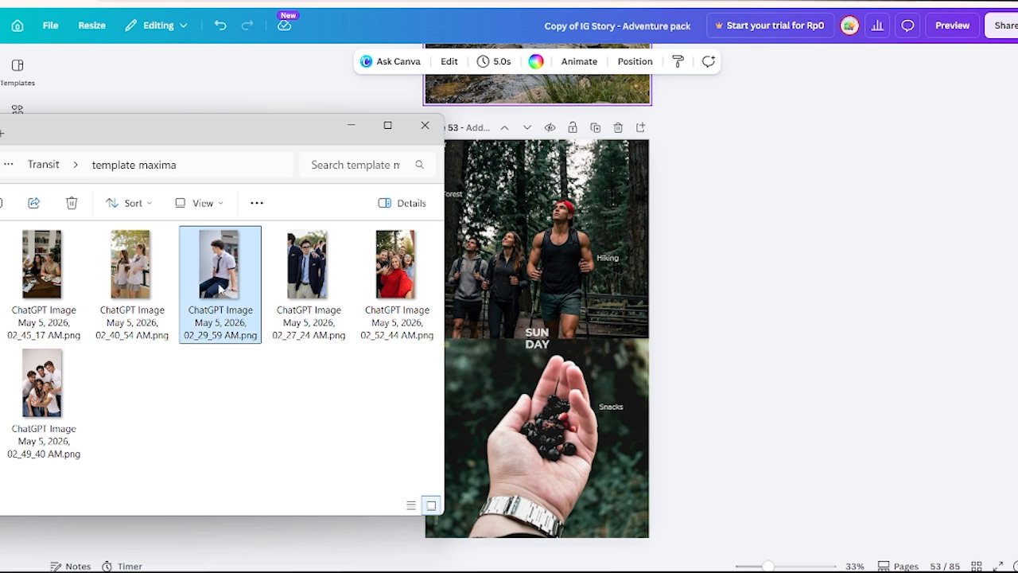
left_click_drag(221, 290, 591, 238)
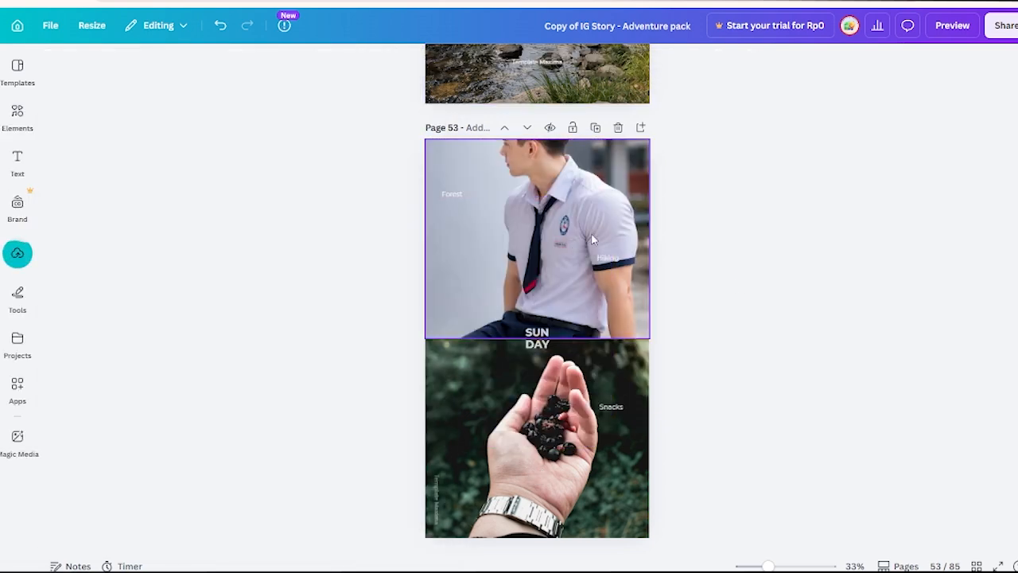
Reposition the student photo inside page 53's upper frame so that his head and face are included.
double_click(612, 207)
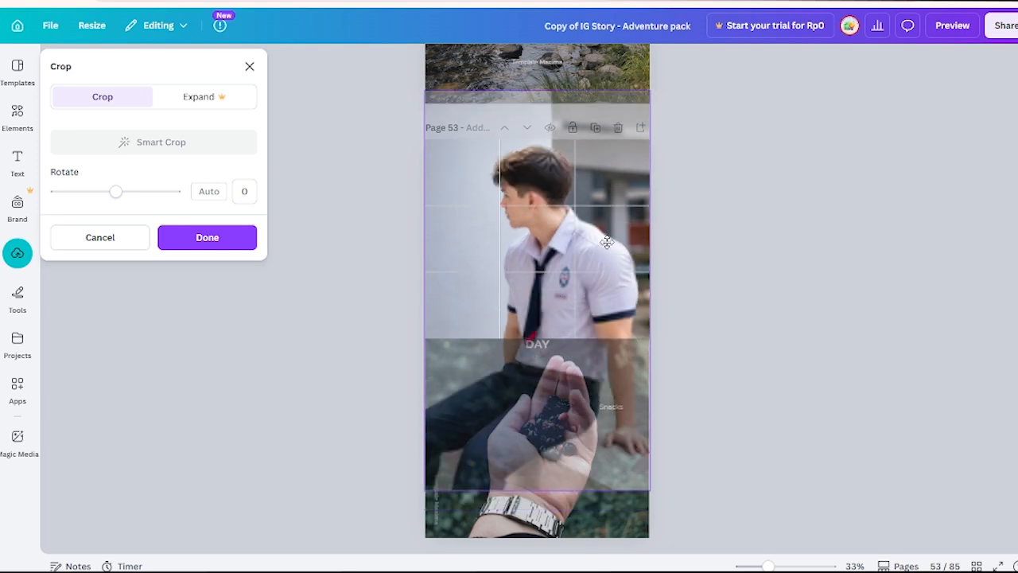
left_click(748, 227)
left_click(747, 225)
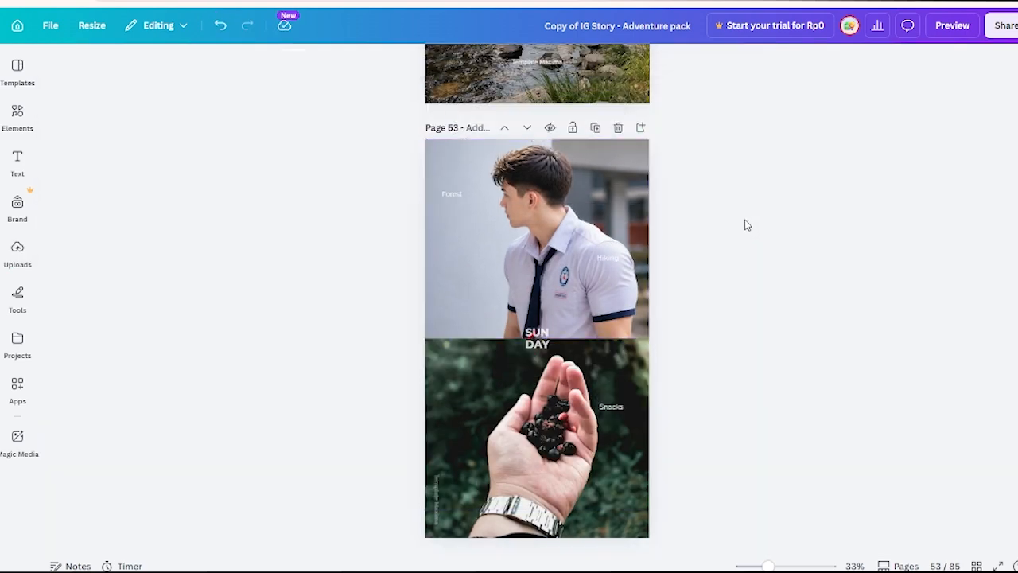
Undo the crop and the frame placement, and move the loose student photo over page 53's upper half.
key("ctrl+z")
key("ctrl+z")
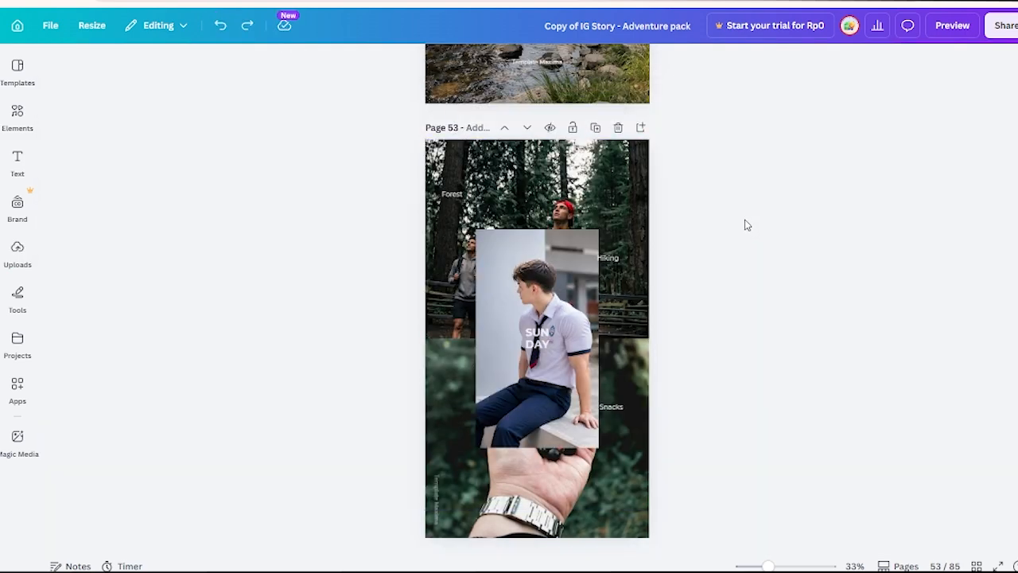
left_click_drag(553, 322, 518, 239)
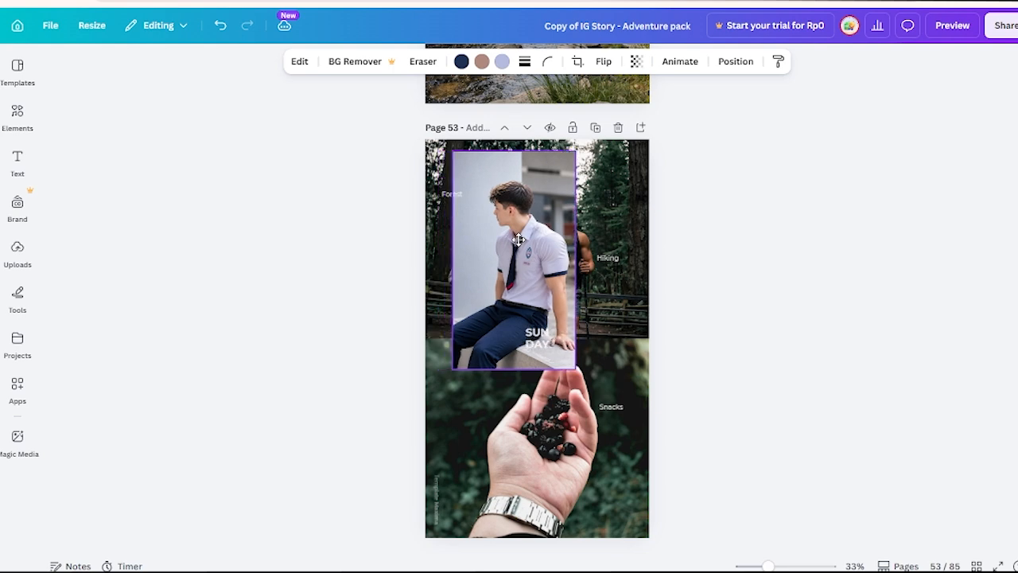
left_click(761, 246)
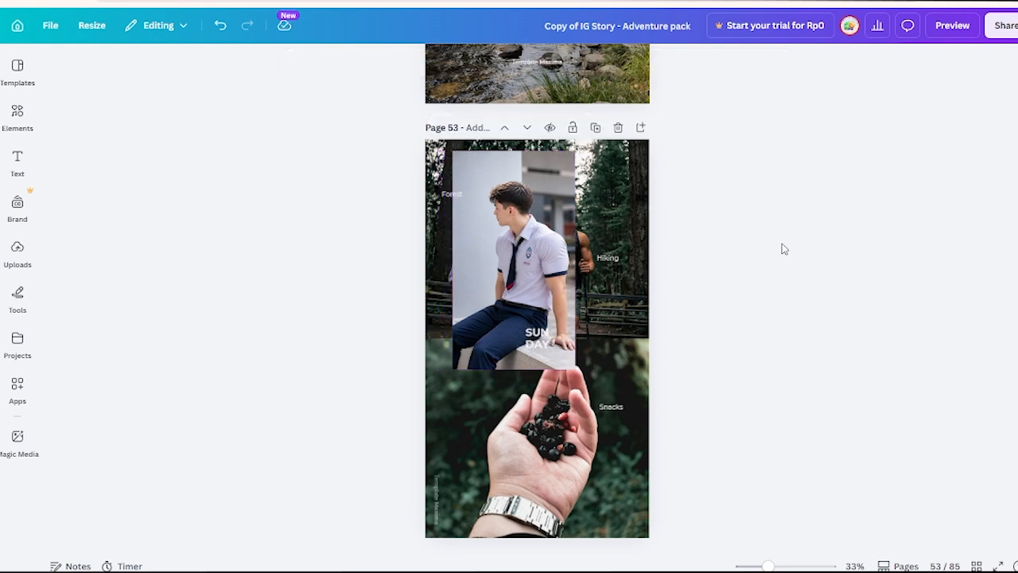
Look through the student photo's image adjustments, try a sharpness of 48 and reset the adjustments.
left_click(559, 262)
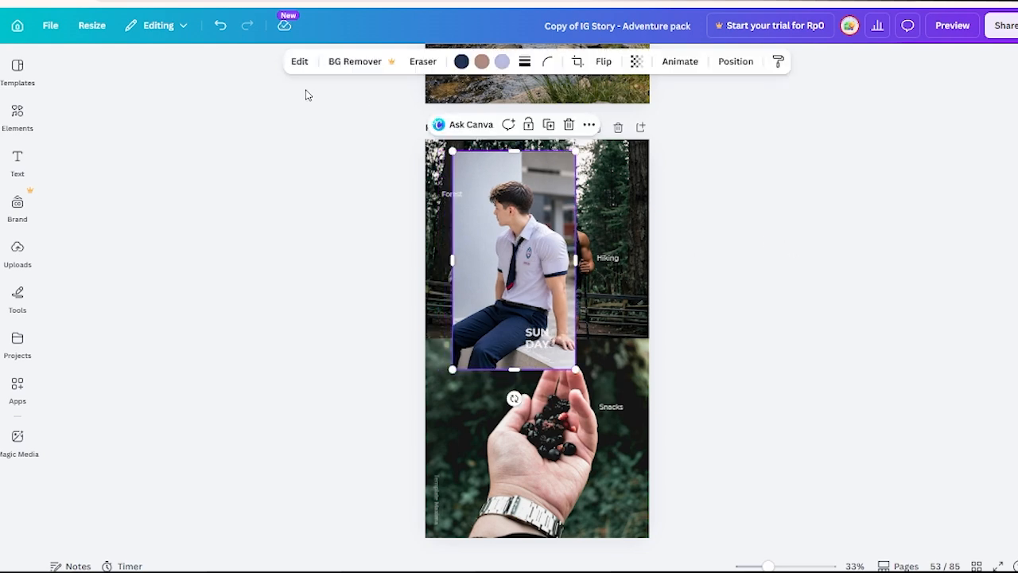
left_click(300, 63)
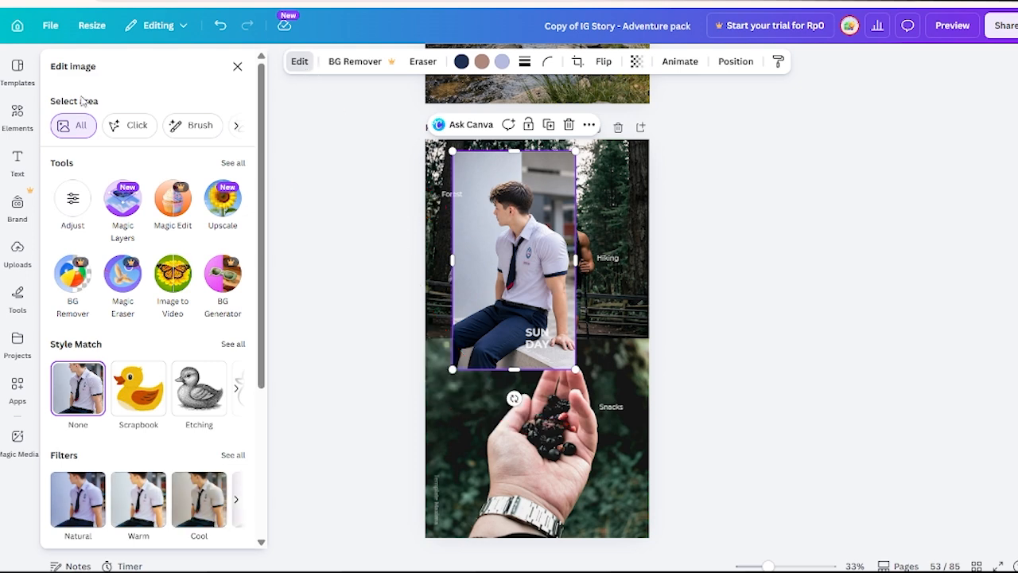
left_click(73, 200)
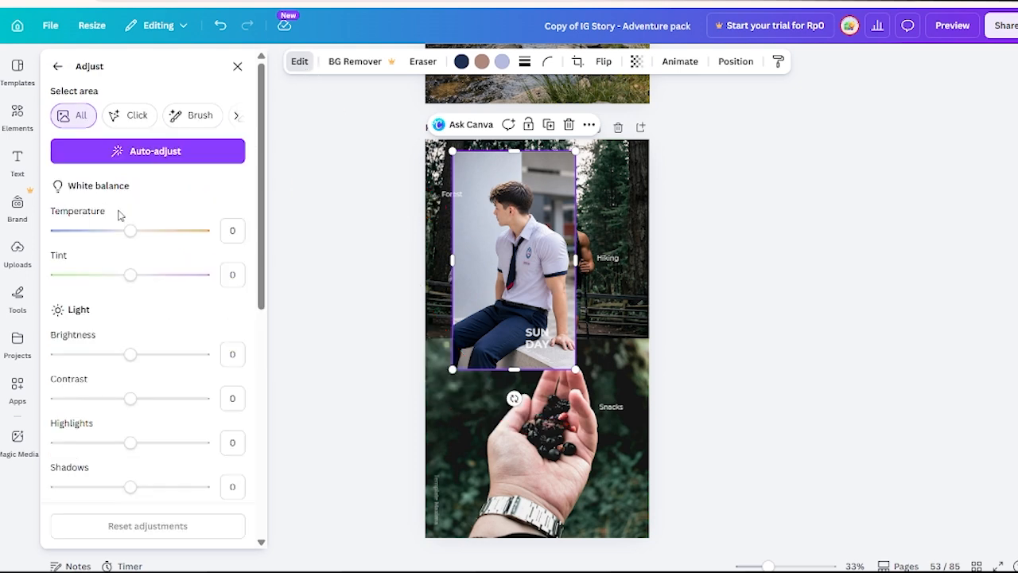
scroll(164, 198, "down", 2)
scroll(159, 260, "up", 2)
left_click_drag(89, 288, 126, 293)
scroll(175, 253, "down", 5)
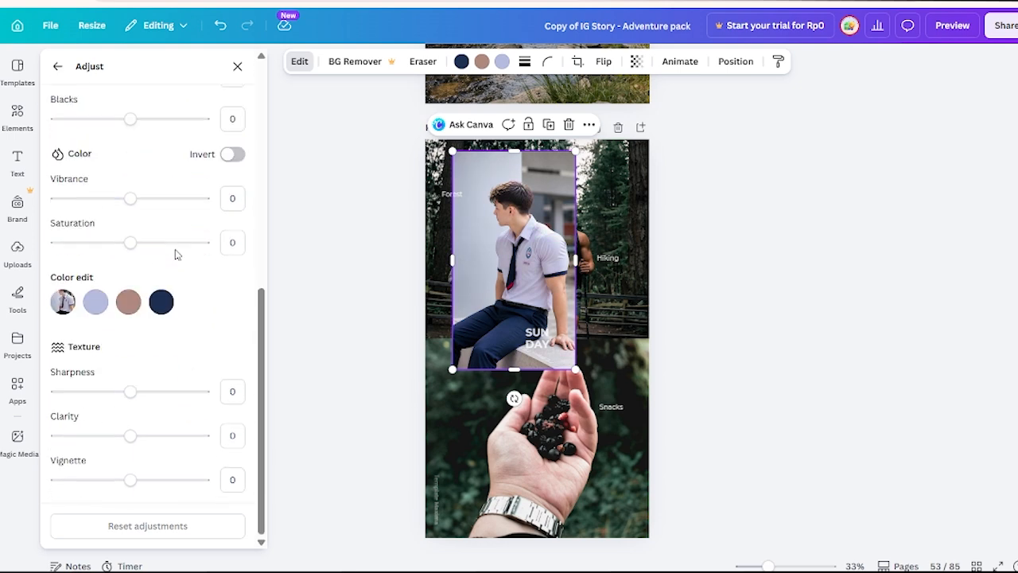
left_click_drag(130, 391, 164, 391)
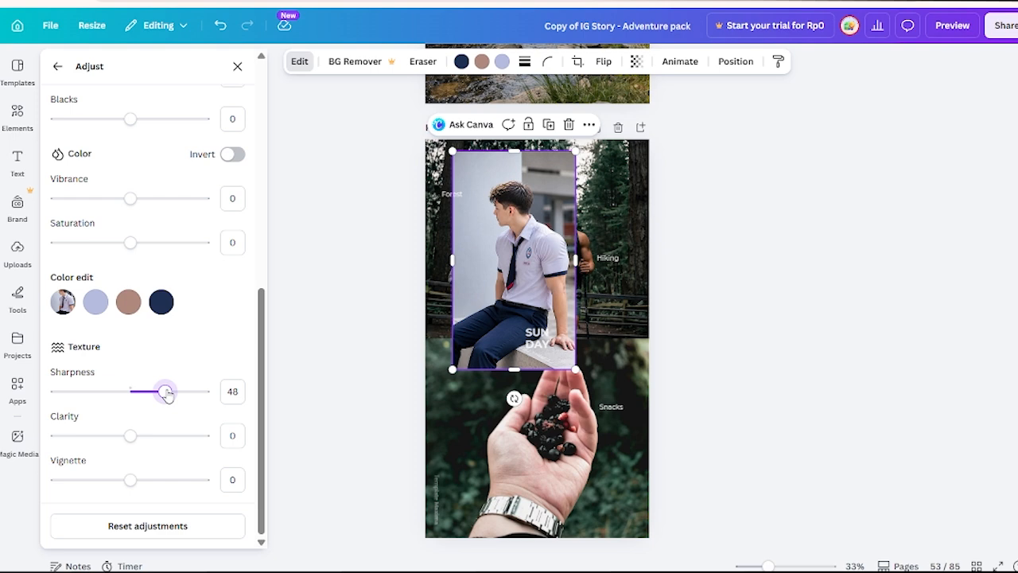
left_click(152, 526)
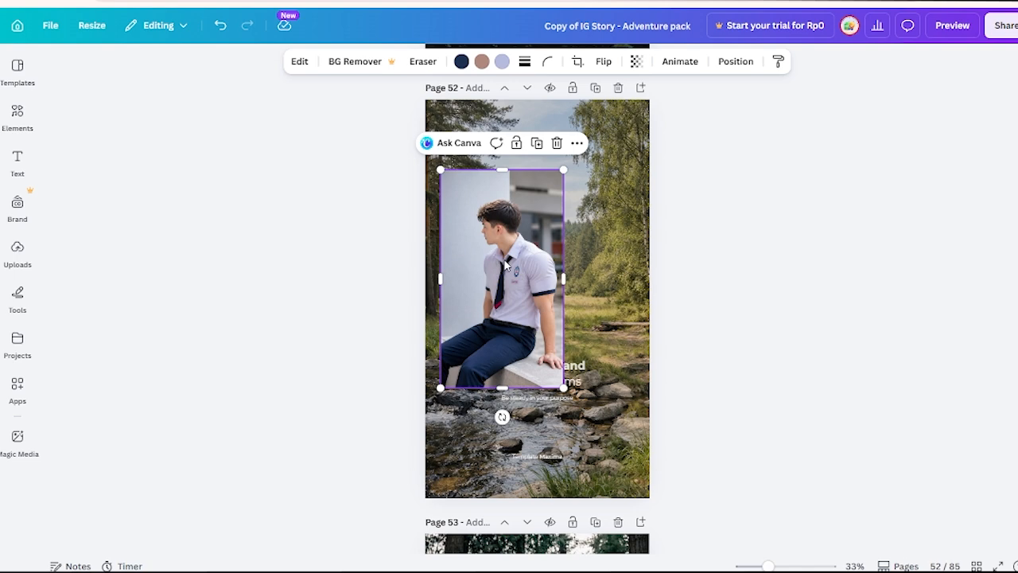
Place the student photo in page 52's upper left area, above the "Mountains stand through storms" text, and select the page's background photo.
left_click_drag(505, 265, 545, 273)
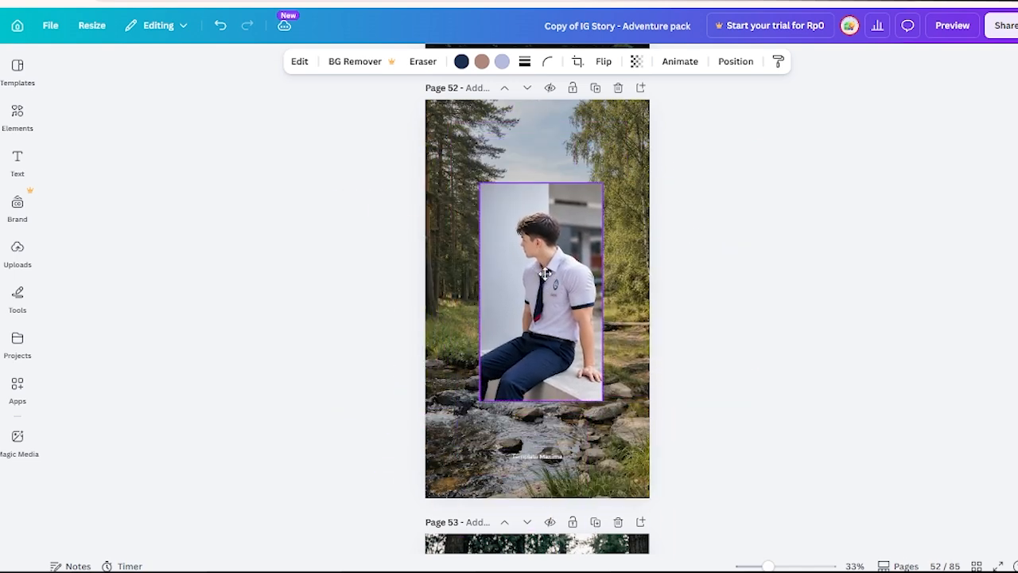
scroll(545, 273, "down", 2)
left_click_drag(553, 137, 560, 191)
scroll(549, 318, "up", 3)
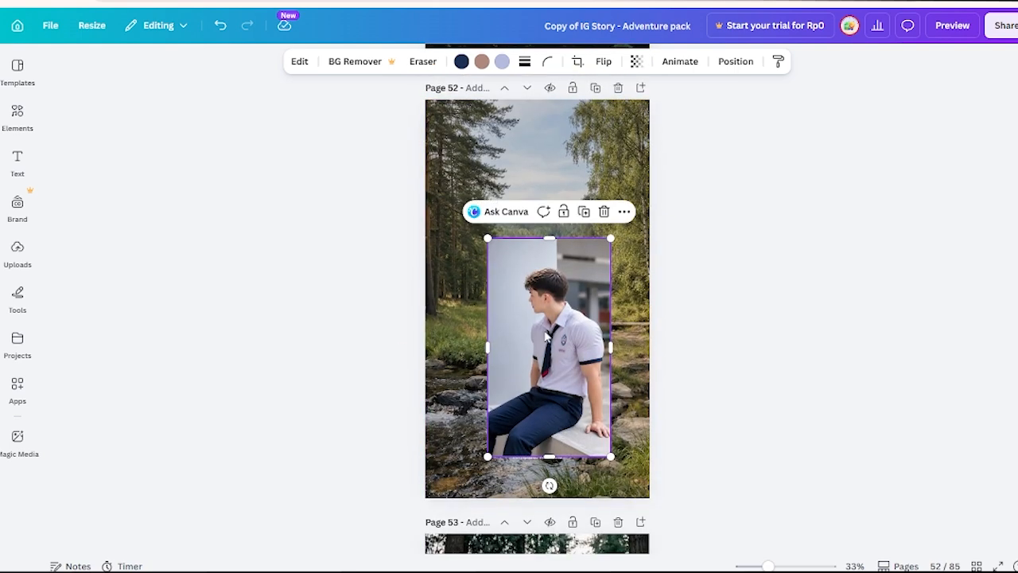
left_click_drag(546, 336, 493, 233)
left_click(605, 261)
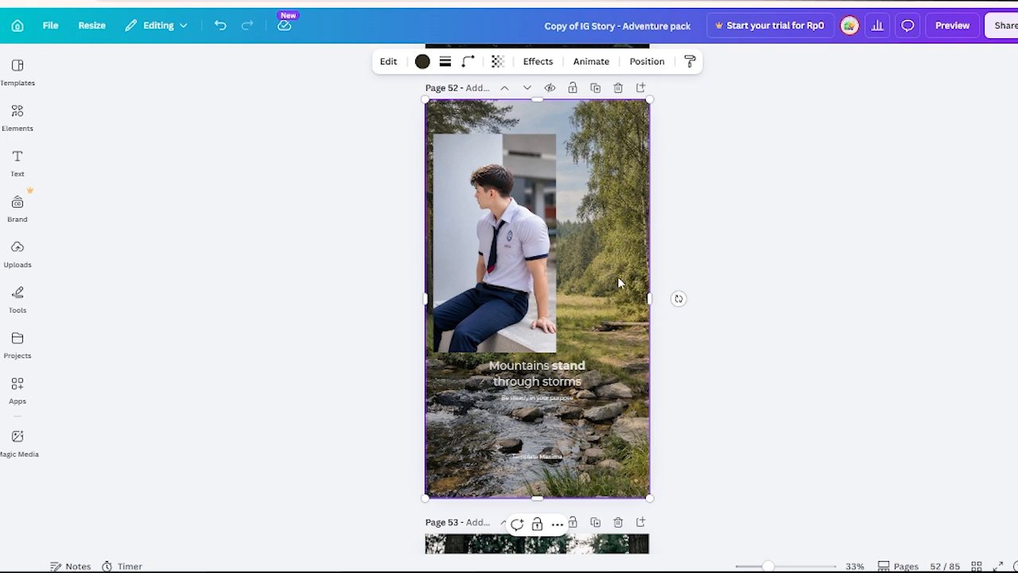
Narrow the dark overlay covering page 52's background photo by pulling its right edge inward to about three quarters of the page width.
right_click(615, 206)
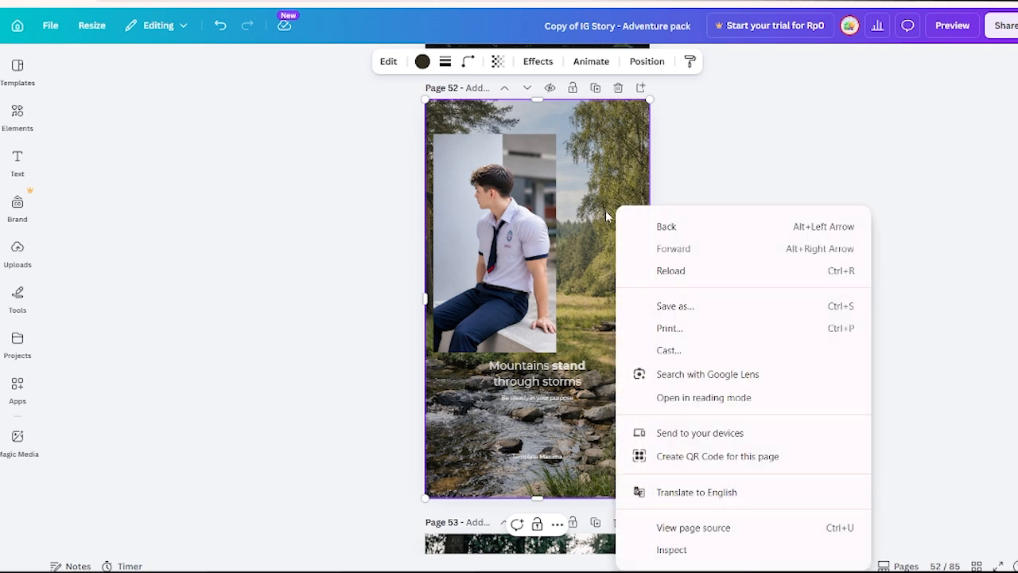
left_click(593, 223)
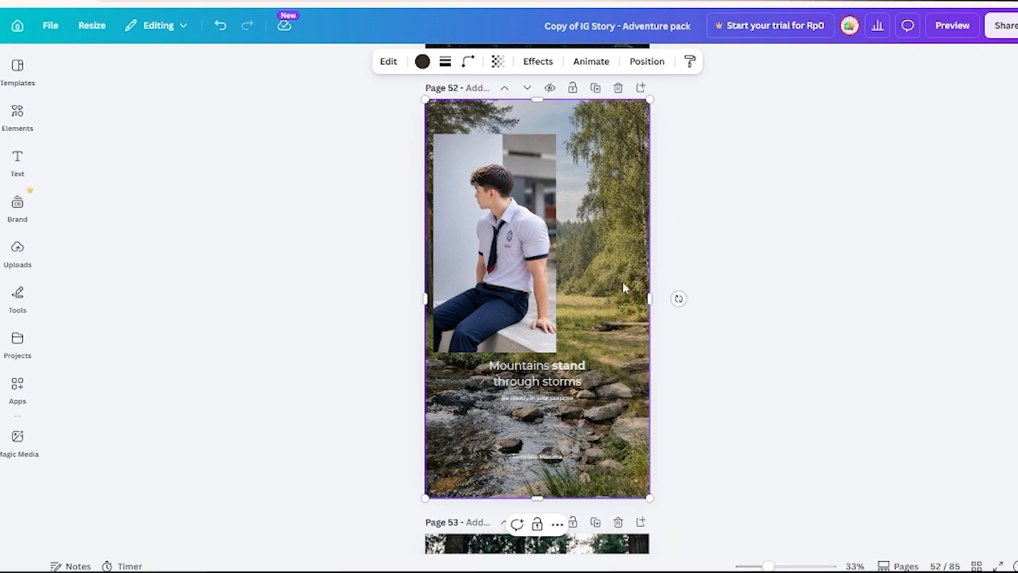
left_click_drag(649, 295, 586, 297)
Try the student photo as page 52's full background and undo the replacement.
left_click(497, 246)
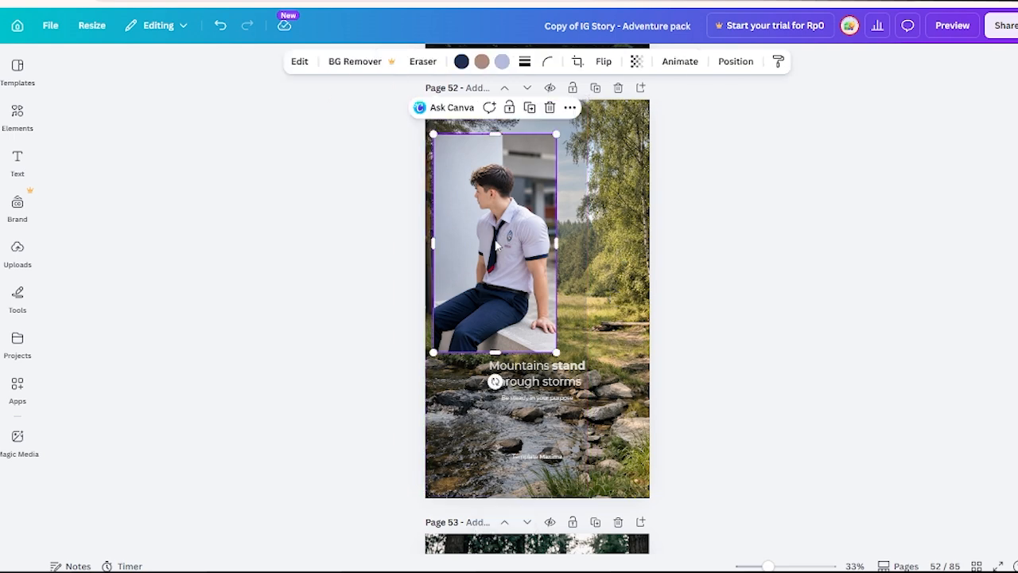
left_click_drag(497, 246, 613, 274)
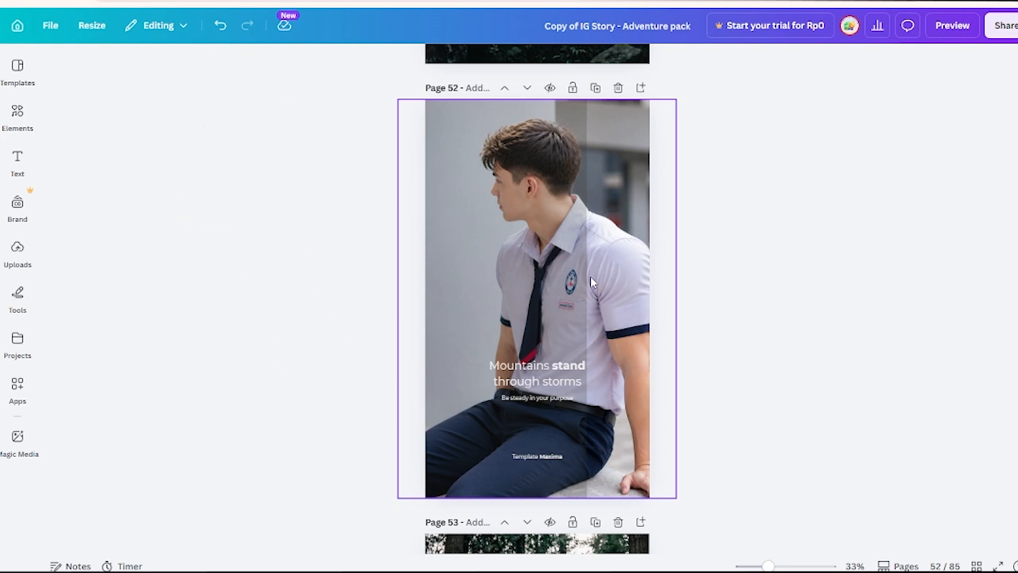
key("ctrl+z")
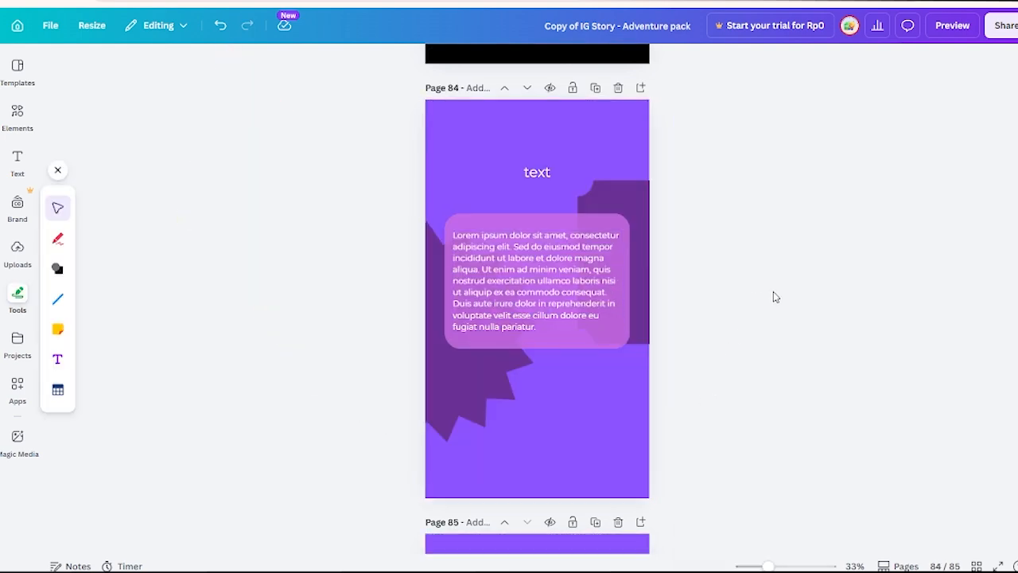
Examine the font, font size and text colour options for the lorem ipsum paragraph on page 84.
left_click(570, 297)
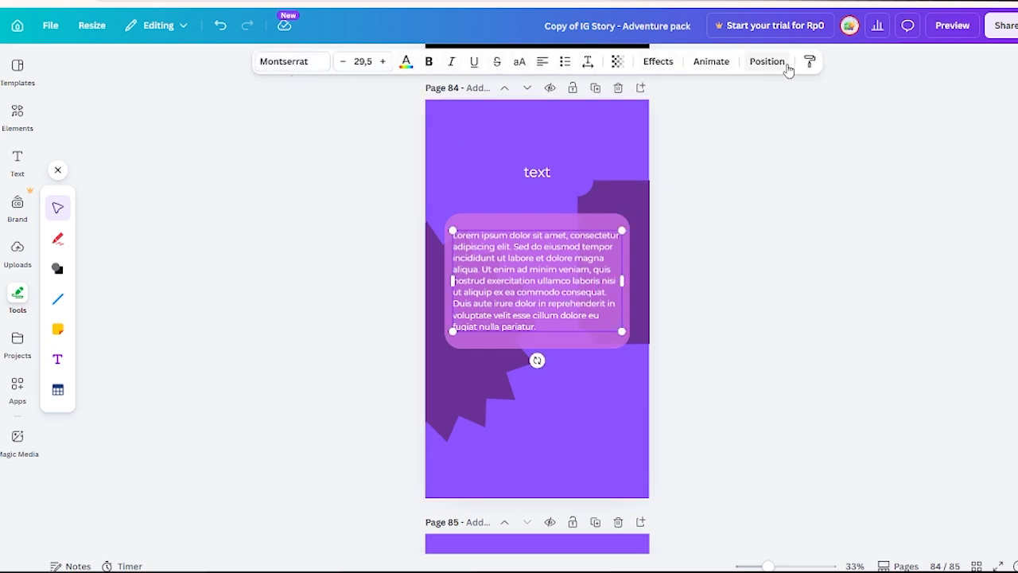
left_click(289, 67)
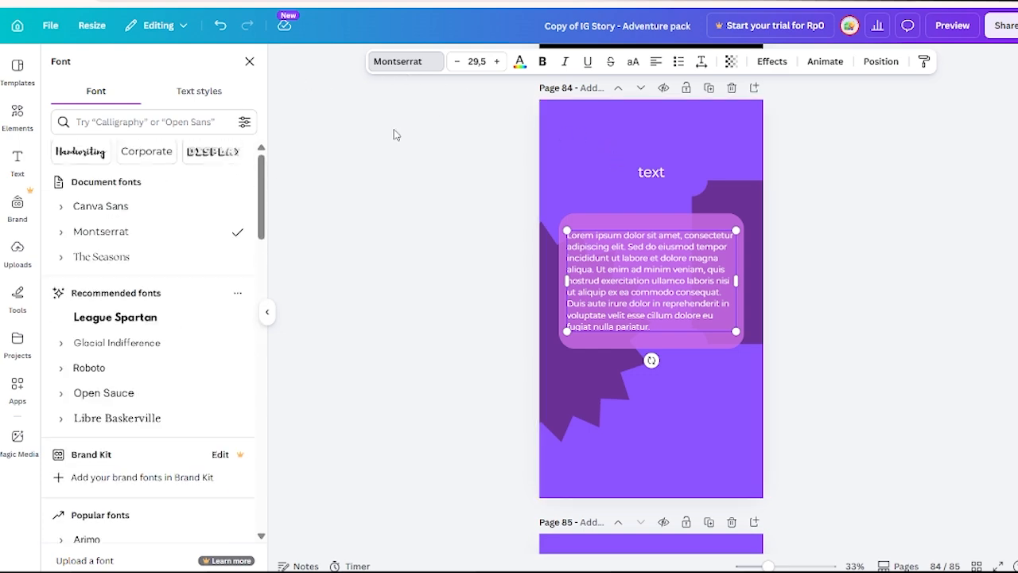
left_click(476, 61)
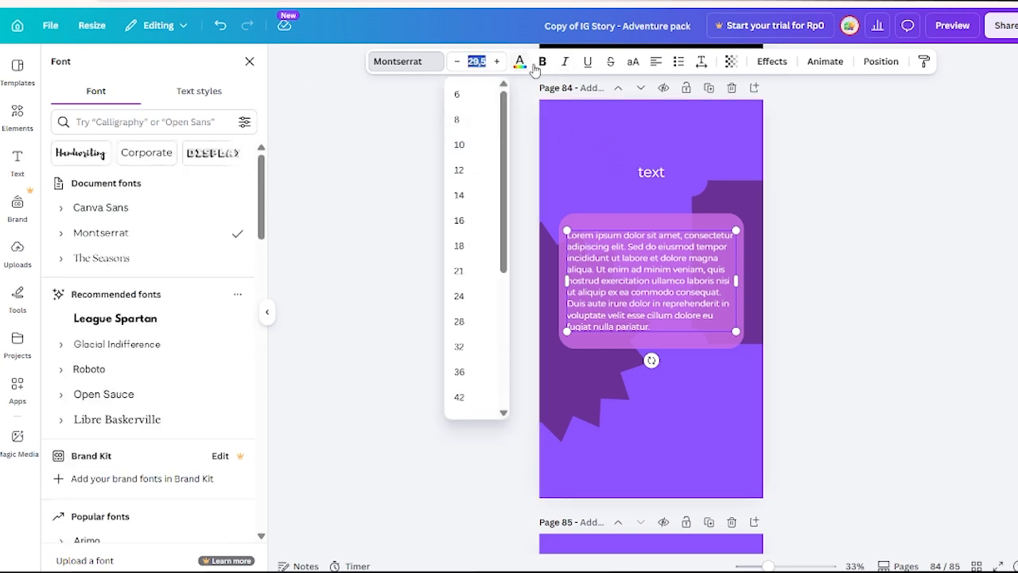
left_click(520, 64)
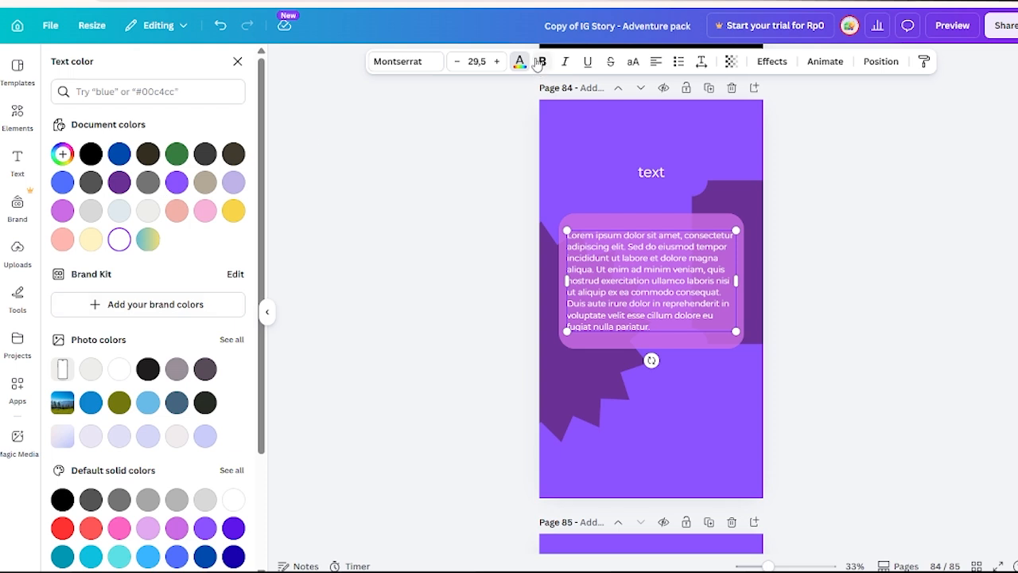
Try bold, italic, strikethrough and uppercase on page 84's paragraph, switching each one off again.
left_click(538, 63)
left_click(540, 63)
left_click(566, 65)
left_click(566, 66)
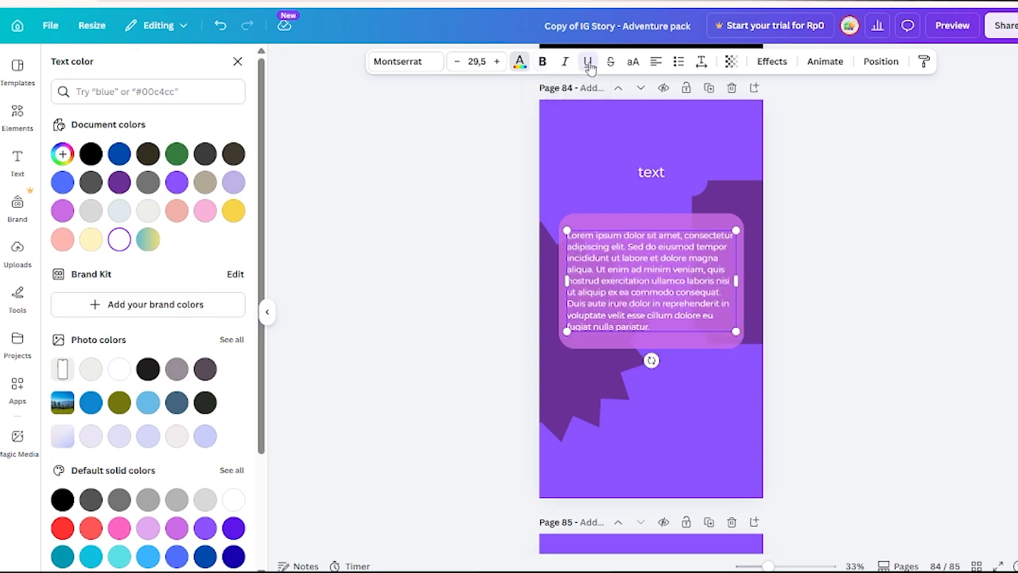
left_click(612, 65)
left_click(612, 66)
left_click(634, 65)
left_click(634, 65)
Try justified alignment and a numbered list on the paragraph, and return it to plain left-aligned text.
left_click(656, 65)
left_click(656, 65)
left_click(656, 65)
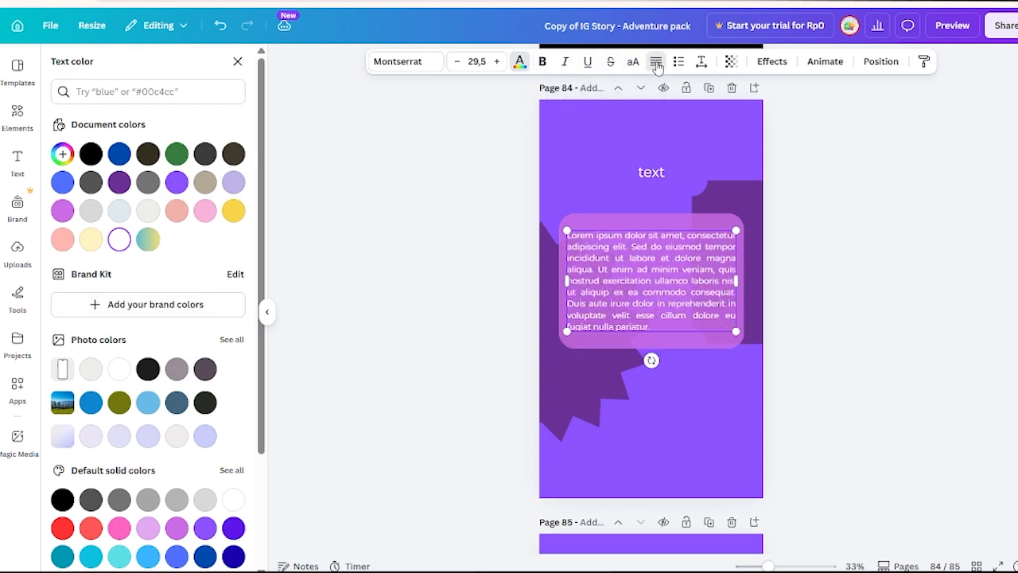
left_click(678, 65)
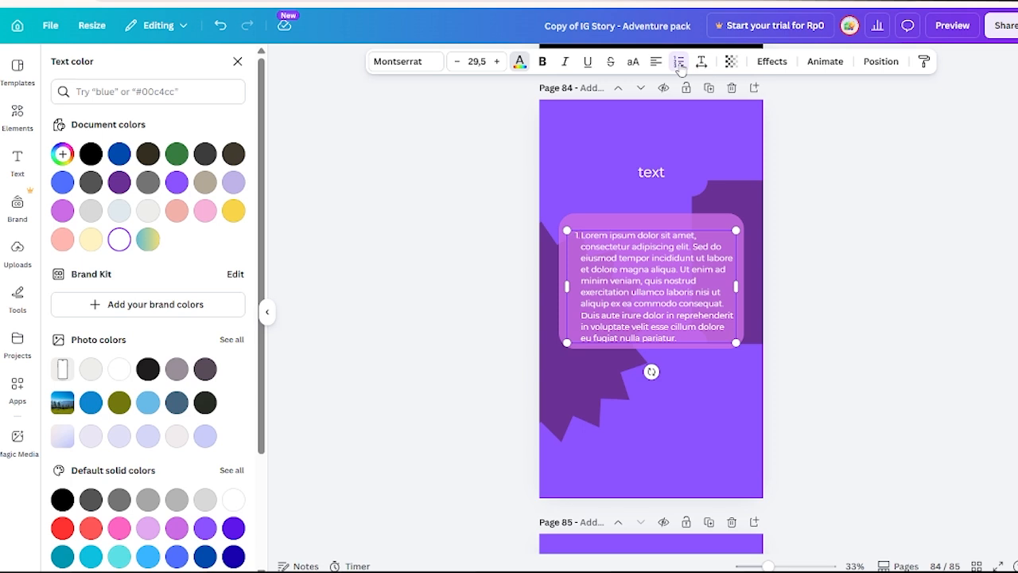
left_click(679, 65)
Slightly widen the paragraph's letter spacing and tighten its line spacing, with its transparency set to 100.
left_click(701, 62)
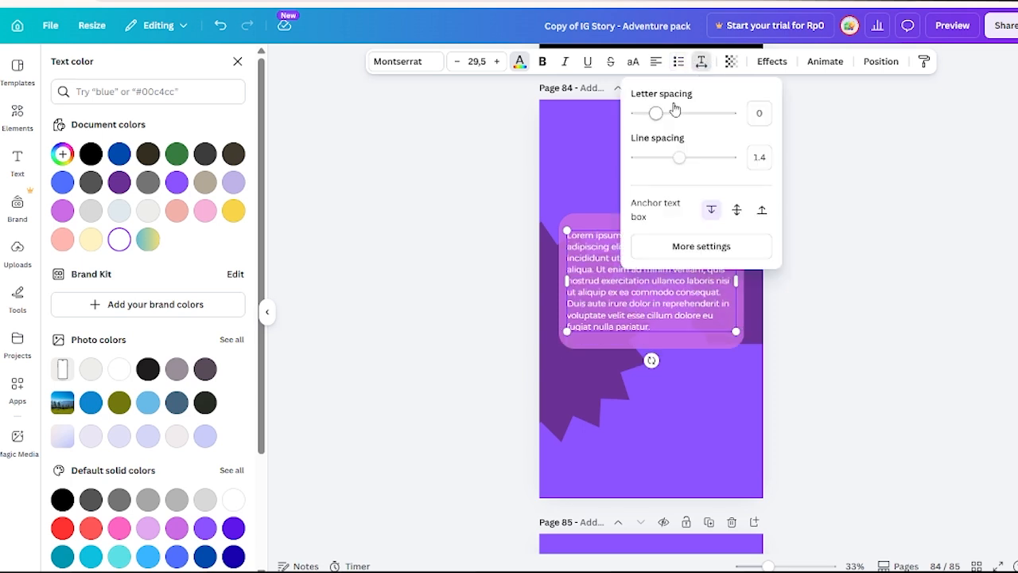
left_click_drag(659, 114, 662, 113)
mouse_move(673, 159)
left_mouse_down()
mouse_move(686, 157)
mouse_move(670, 158)
left_mouse_up()
left_click(730, 62)
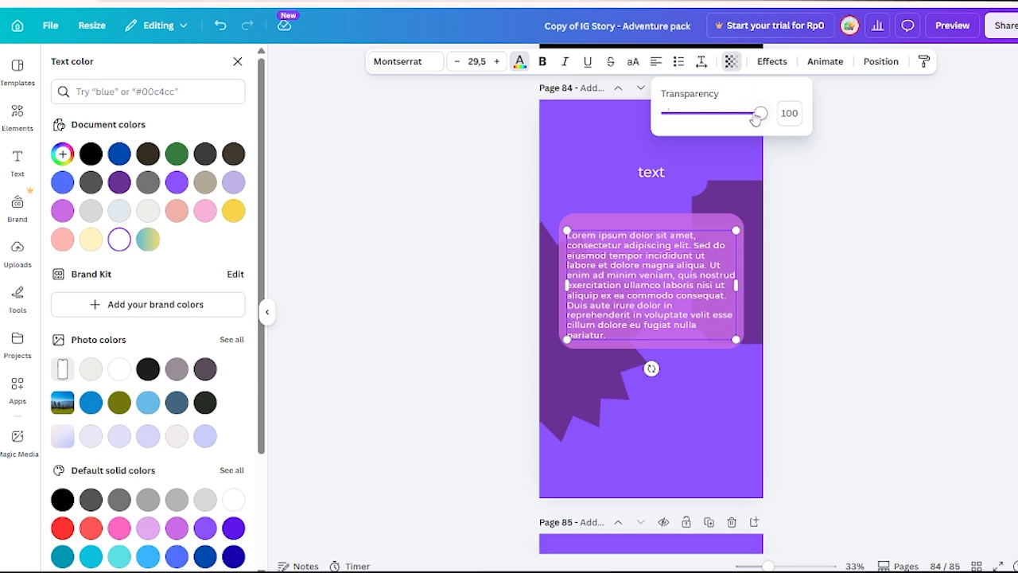
mouse_move(756, 117)
left_mouse_down()
mouse_move(706, 119)
mouse_move(767, 117)
left_mouse_up()
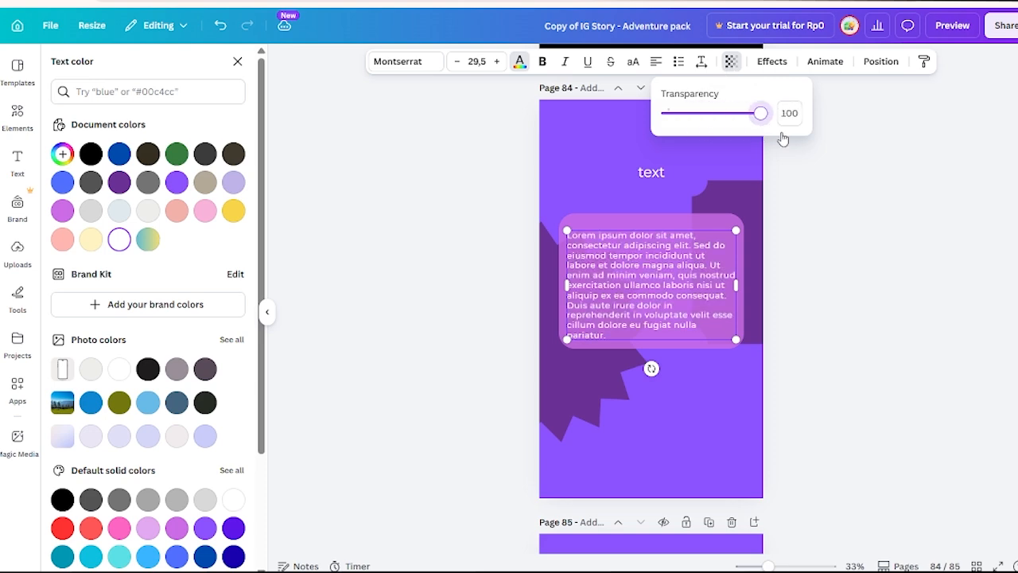
Try the Background text effect on page 84's paragraph, look through the other effects and remove the effect.
left_click(775, 64)
left_click(150, 206)
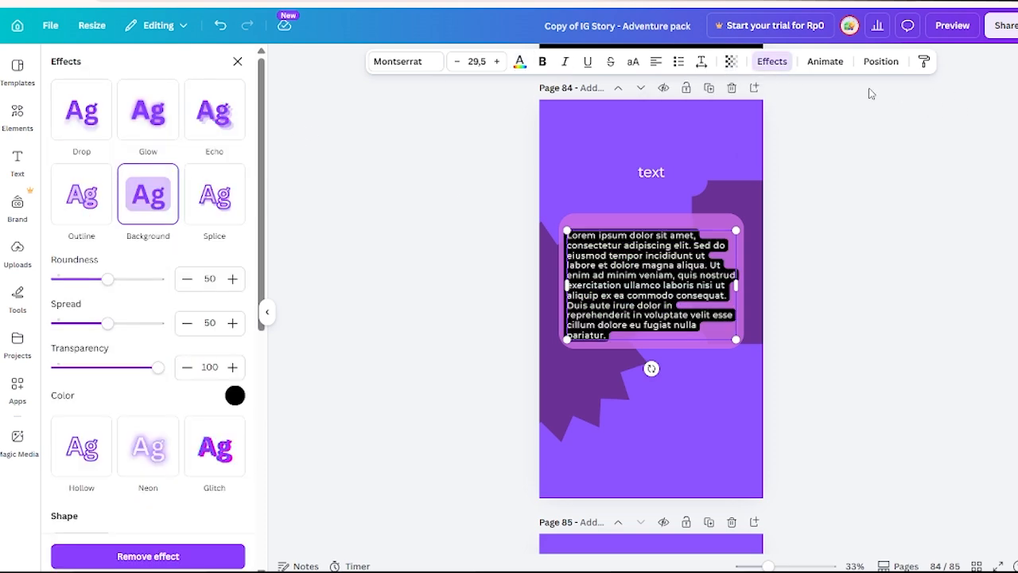
scroll(154, 430, "down", 5)
left_click(148, 556)
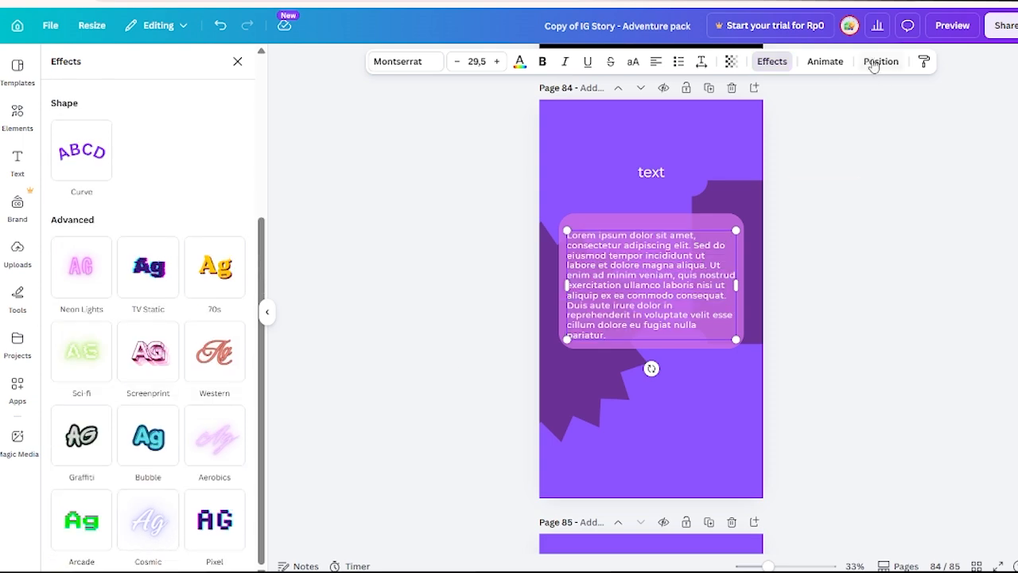
Look through the text animations and the position and arrangement options for page 84's paragraph.
left_click(825, 61)
scroll(168, 260, "down", 5)
scroll(165, 247, "up", 5)
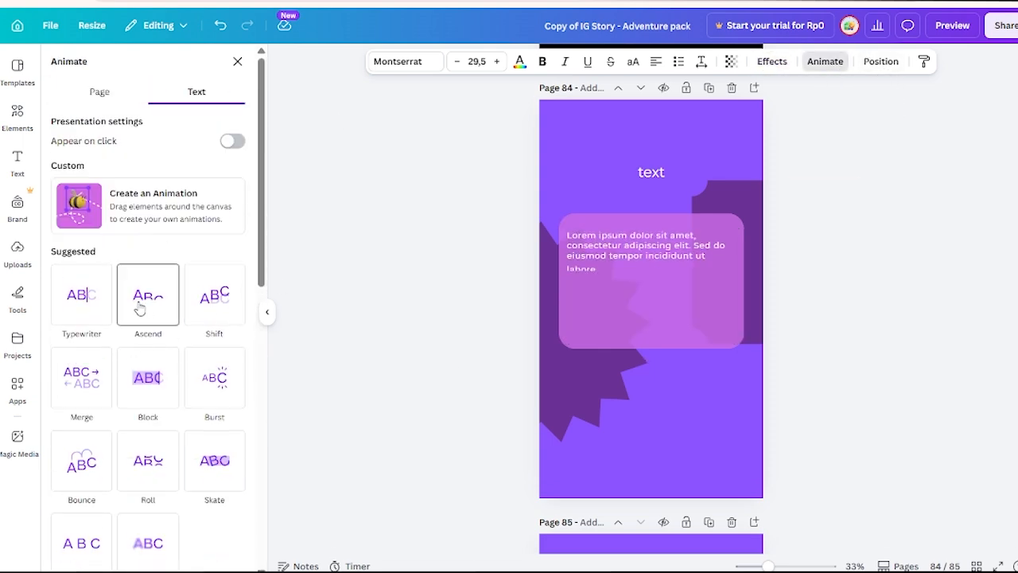
left_click(896, 69)
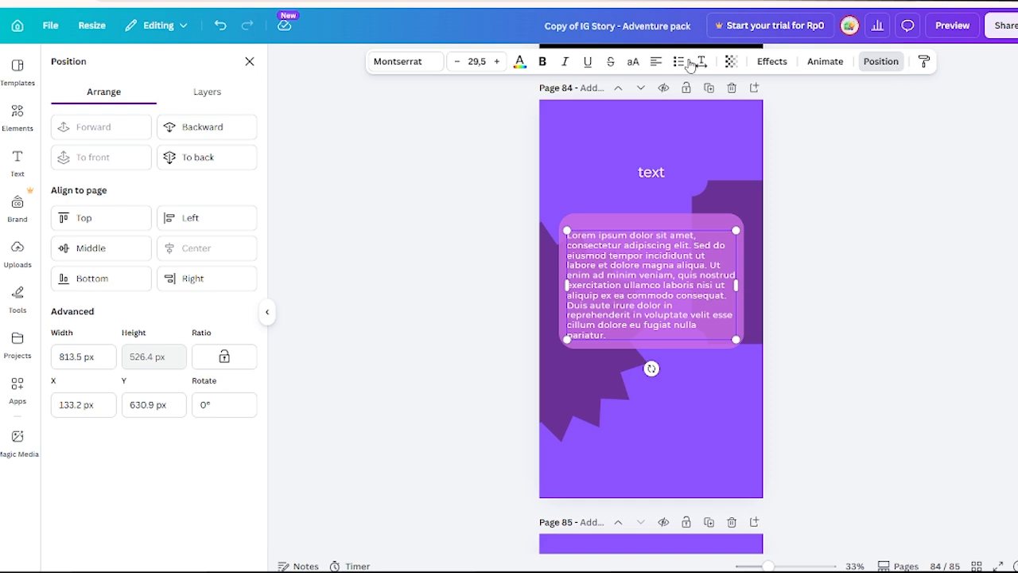
left_click(866, 209)
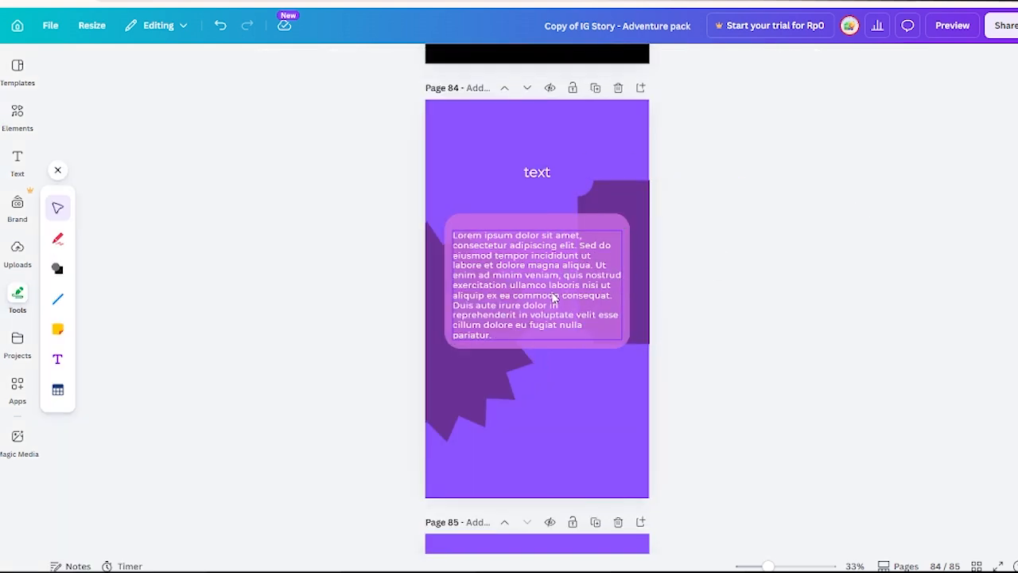
Send page 84's paragraph one layer behind its pink box and bring it forward again, two times over.
left_click(752, 70)
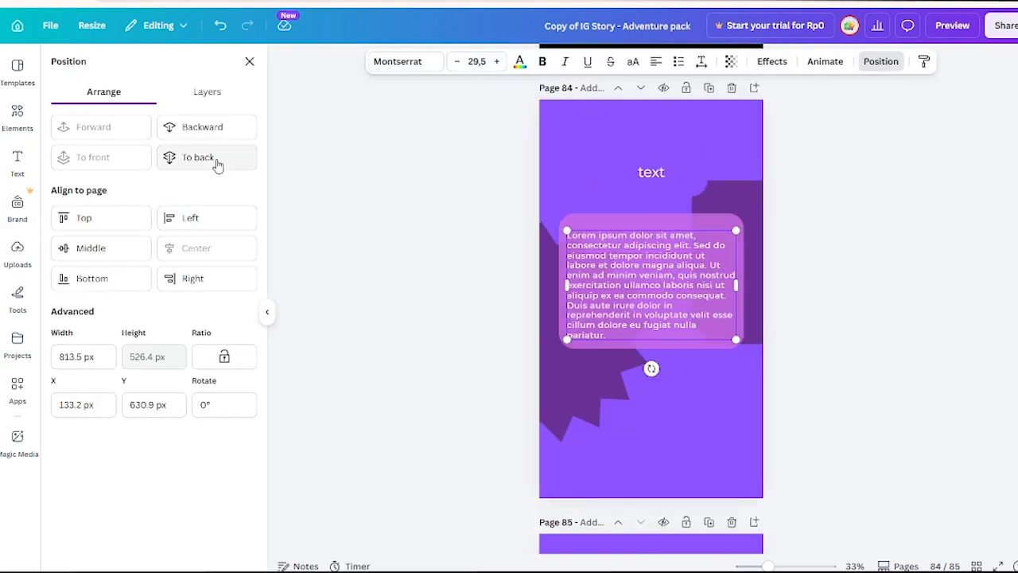
left_click(222, 132)
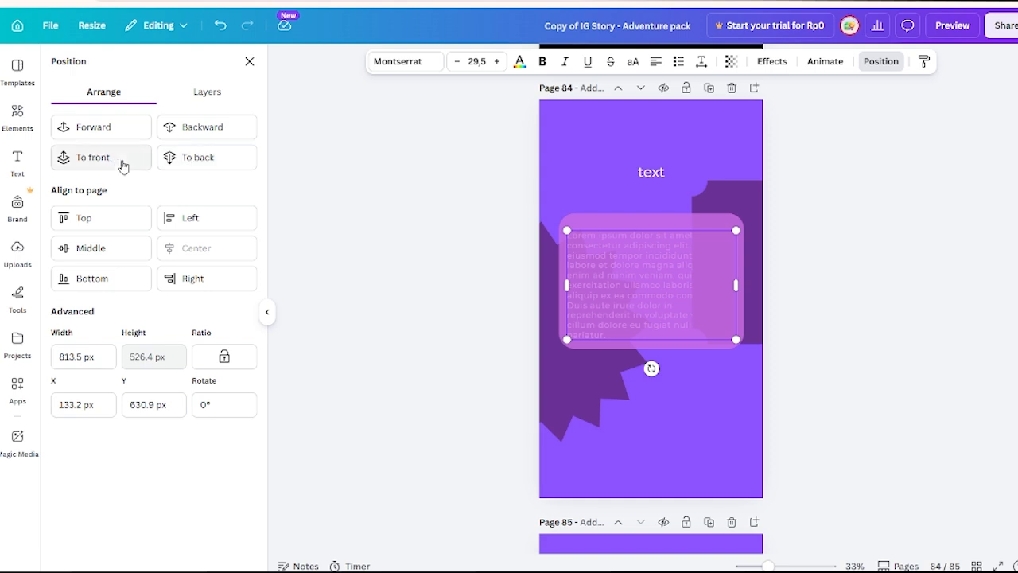
left_click(90, 133)
left_click(216, 131)
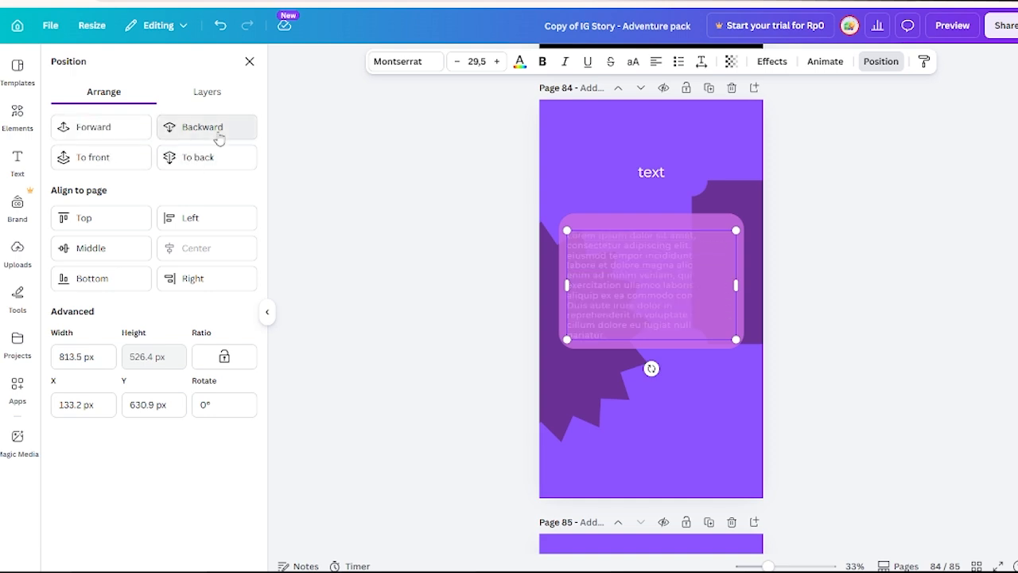
left_click(111, 125)
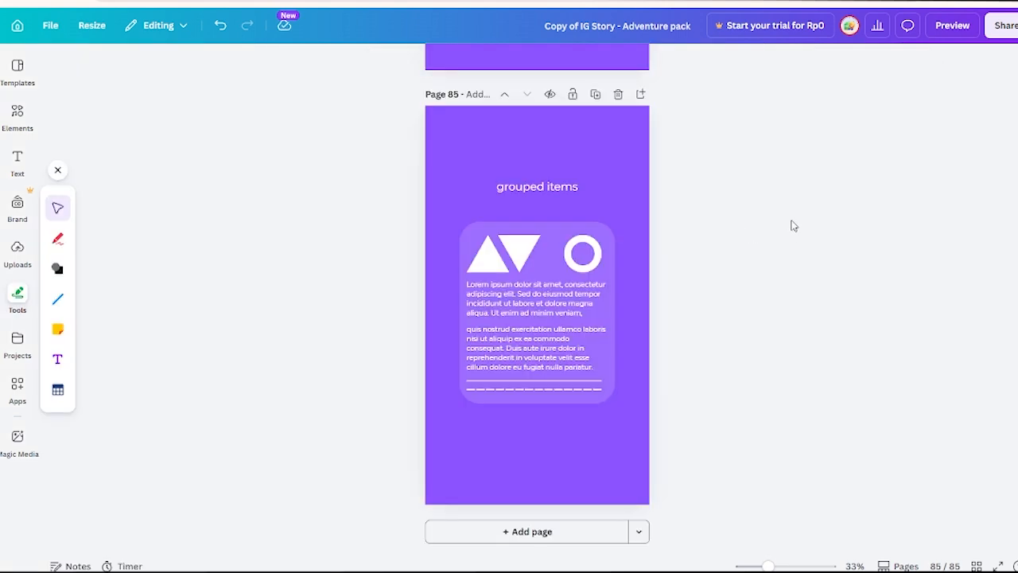
Move the grouped card on page 85 slightly down and to the left as one unit, and undo the move.
left_click(556, 284)
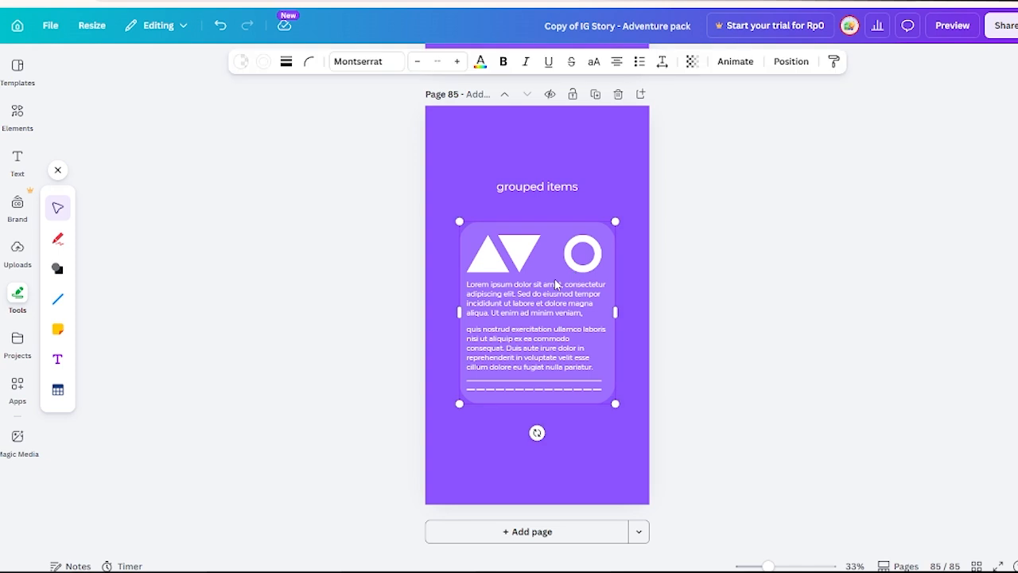
left_click(786, 284)
left_click_drag(506, 296, 527, 324)
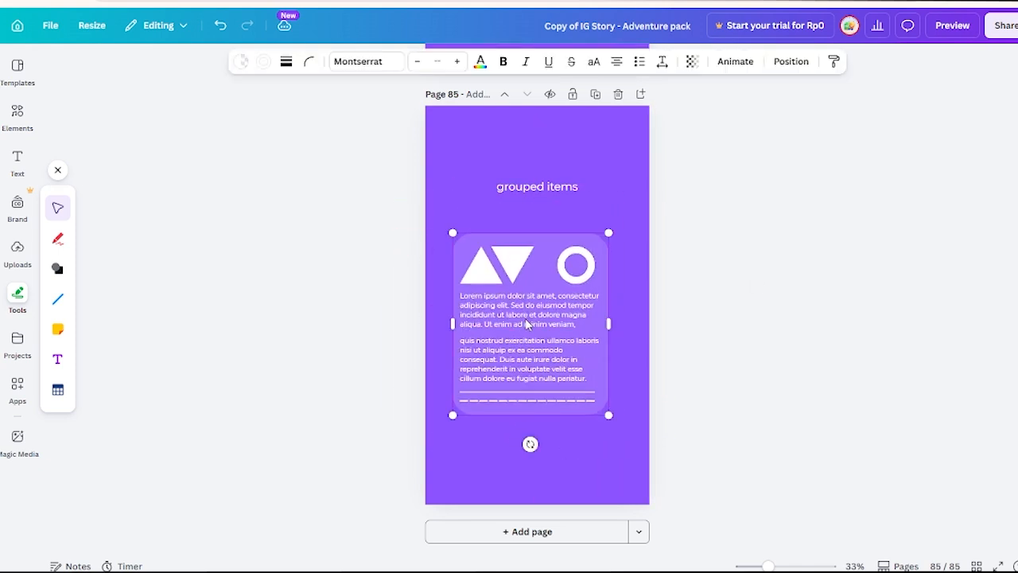
key("ctrl+z")
key("ctrl+z")
Append "dfgfdgdggddgfgg" to the end of the first paragraph inside page 85's grouped card.
left_click(544, 313)
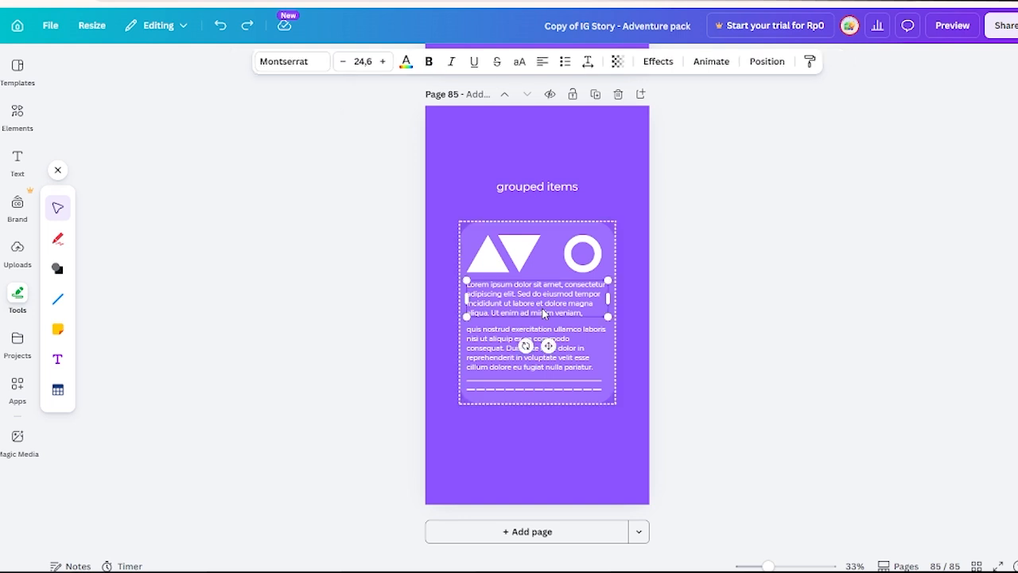
left_click(554, 335)
left_click(556, 304)
left_click(579, 340)
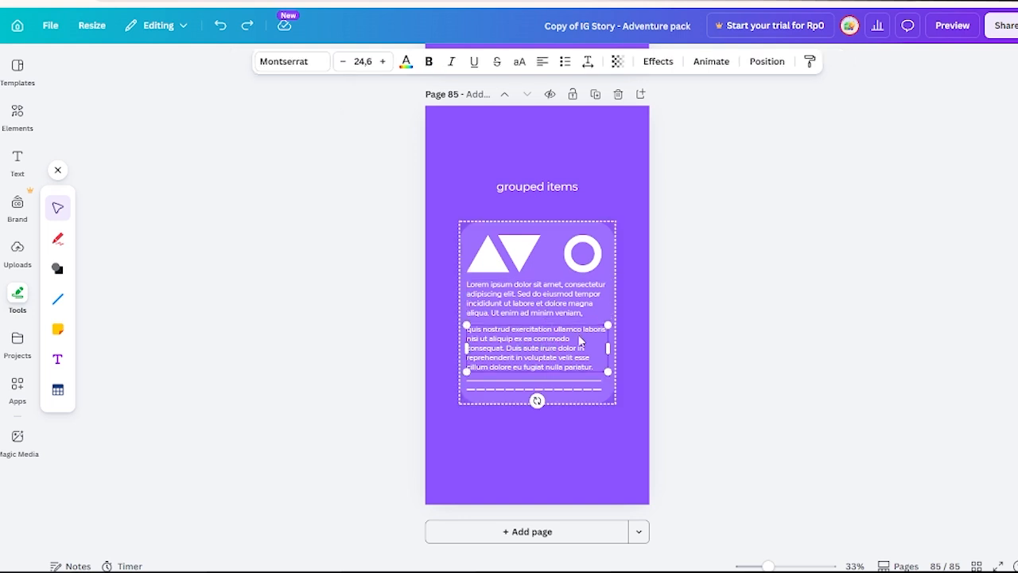
left_click(575, 307)
double_click(576, 305)
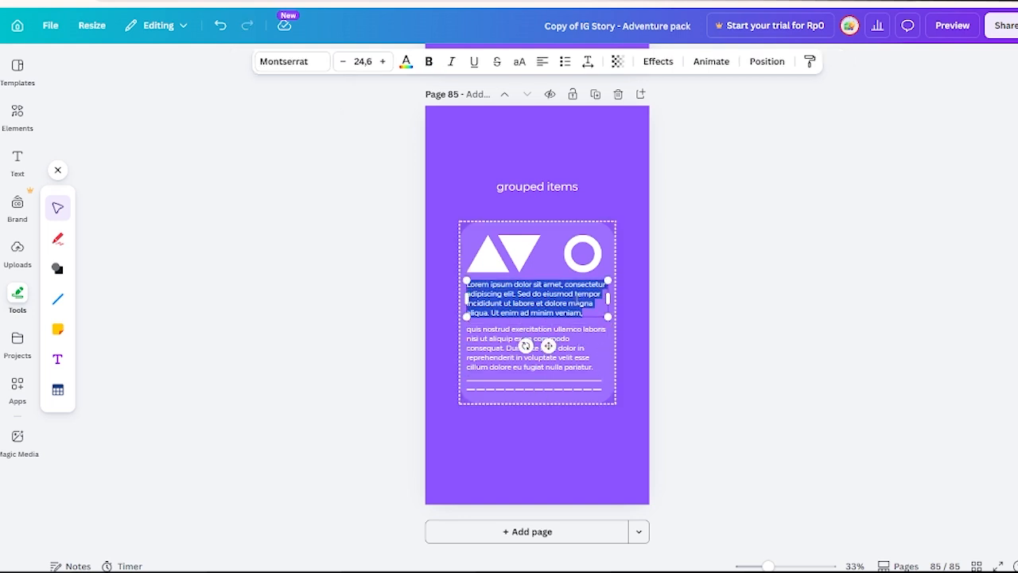
left_click(586, 312)
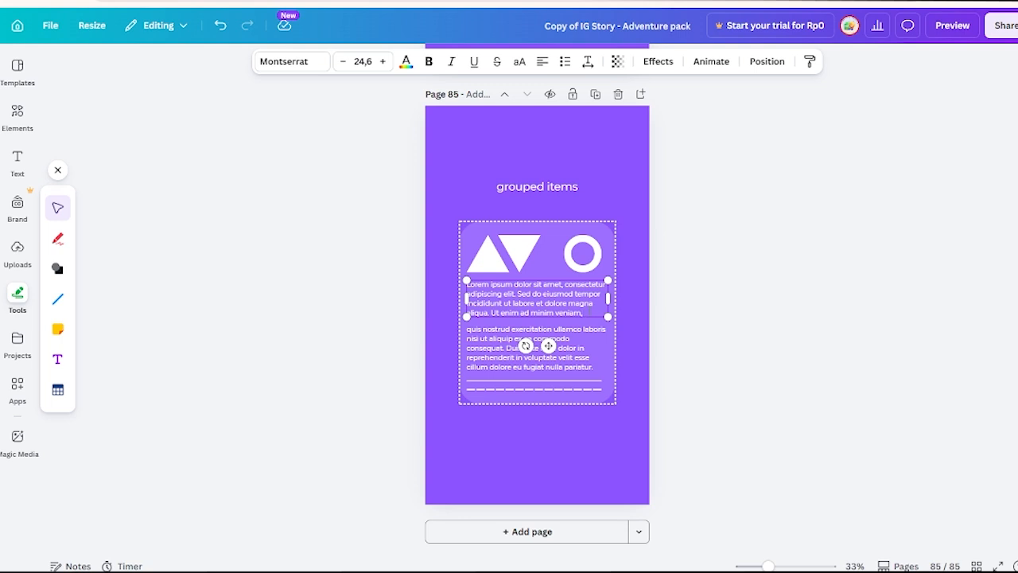
type("dfgfdgdgg")
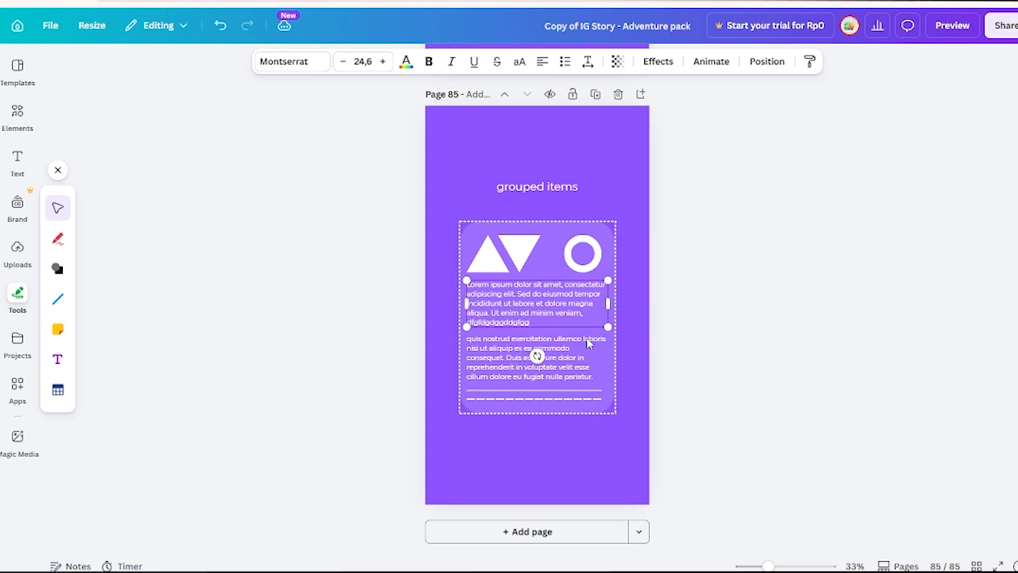
left_click(661, 334)
Ungroup the card of shapes, paragraphs and lines on page 85.
left_click(539, 308)
right_click(543, 294)
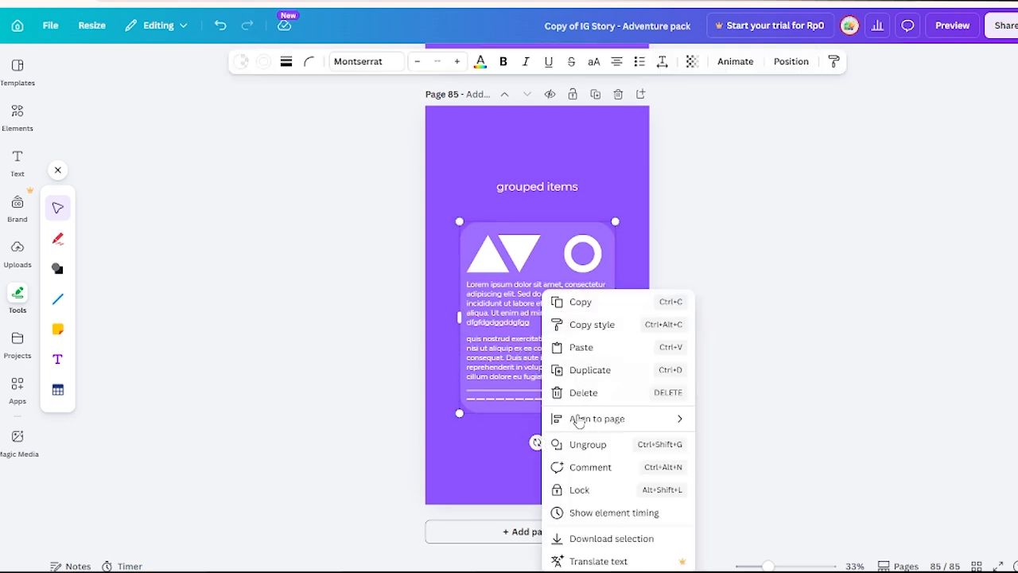
left_click(589, 447)
left_click(739, 303)
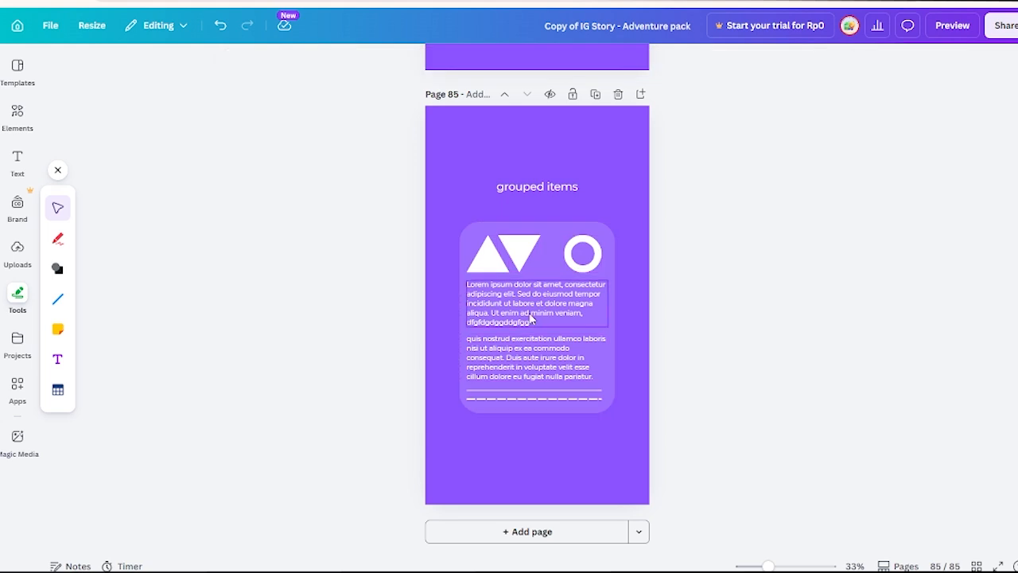
Try moving the first paragraph and the inverted triangle separately on page 85, undo both moves and leave nothing selected.
left_click_drag(531, 318, 546, 296)
key("ctrl+z")
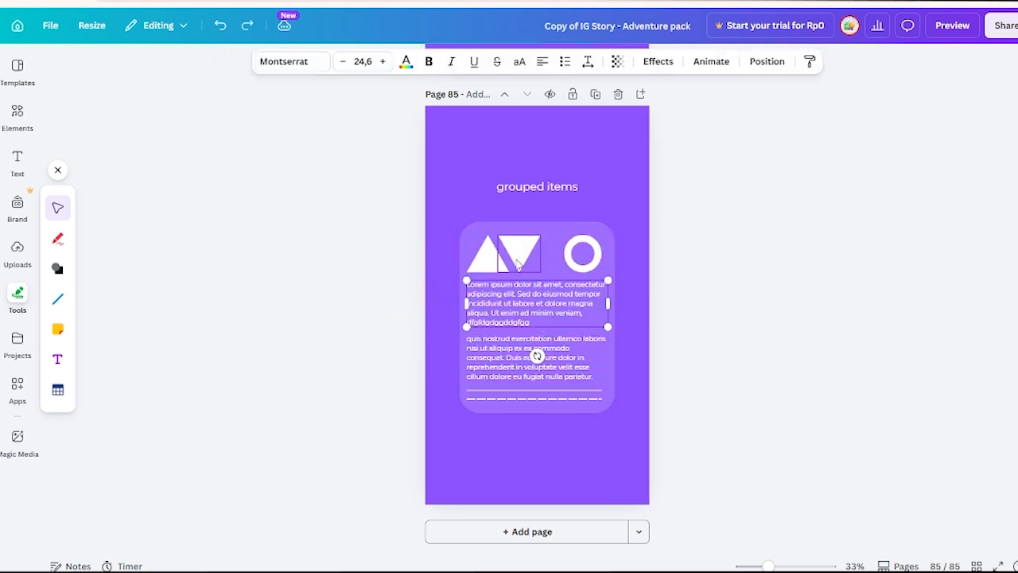
left_click_drag(512, 250, 595, 241)
key("ctrl+z")
key("ctrl+z")
left_click(819, 339)
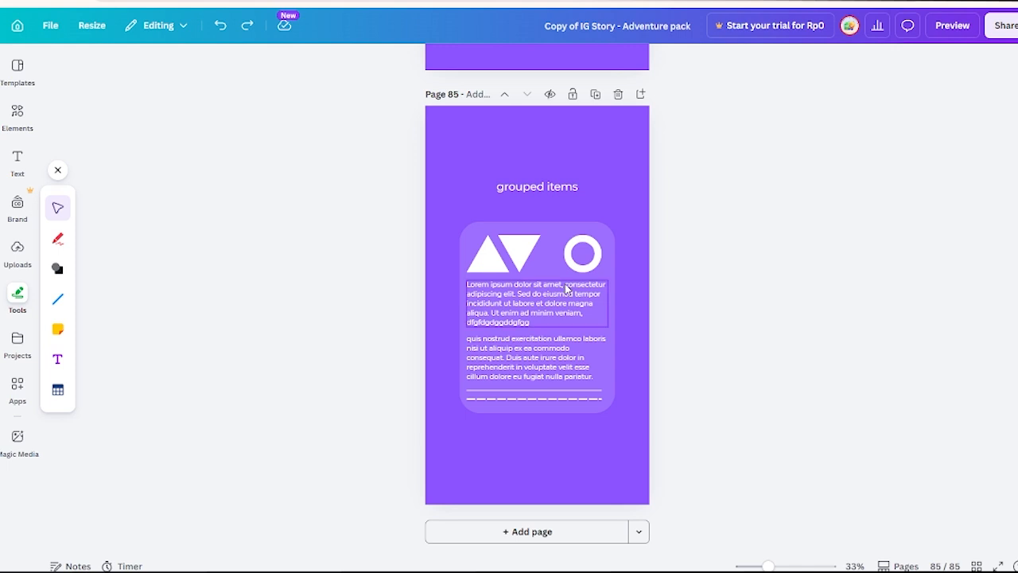
left_click(487, 262)
left_click(702, 280)
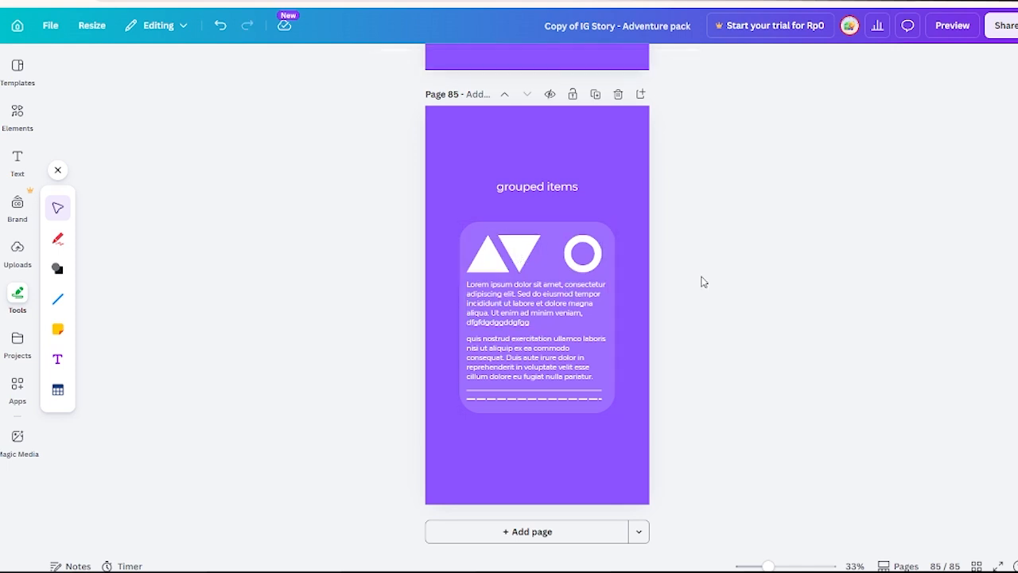
Group the triangles, ring, both paragraphs, lines and rounded background of page 85's card back into one unit.
left_click(574, 255)
left_click(518, 251, "shift")
left_click(488, 263, "shift")
left_click(493, 306, "shift")
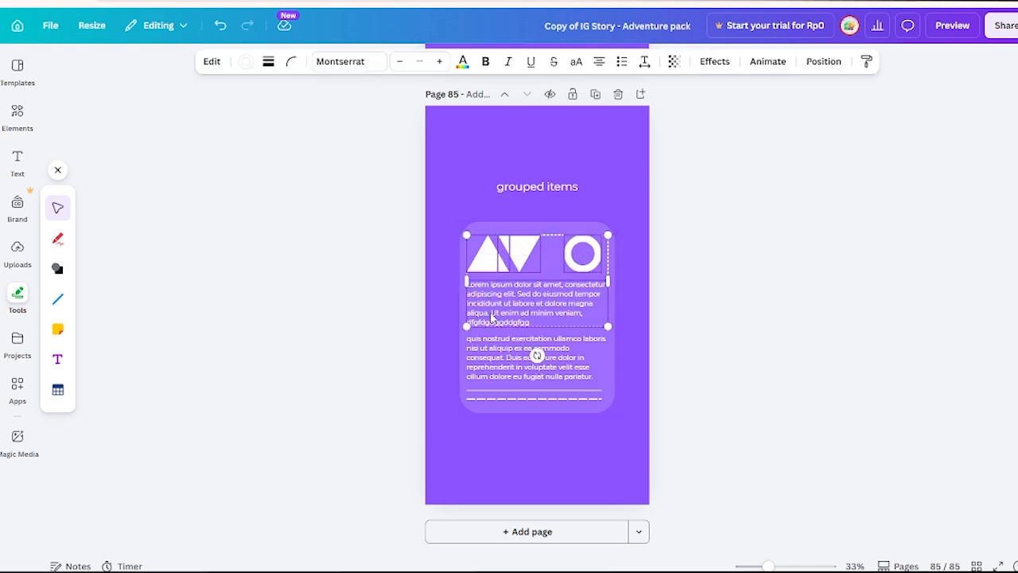
left_click(496, 360, "shift")
left_click(496, 396, "shift")
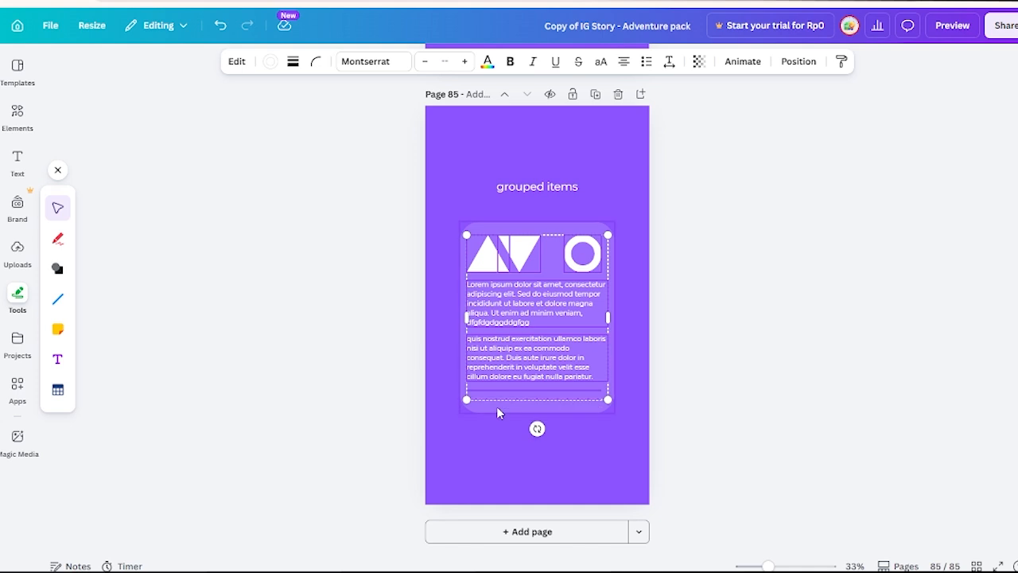
left_click(497, 405, "shift")
right_click(530, 320)
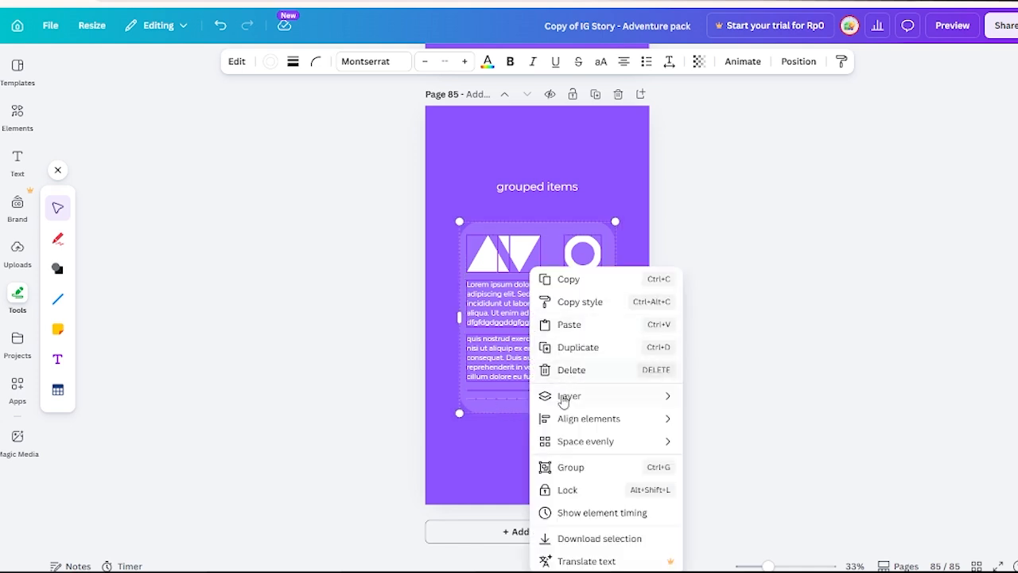
left_click(570, 467)
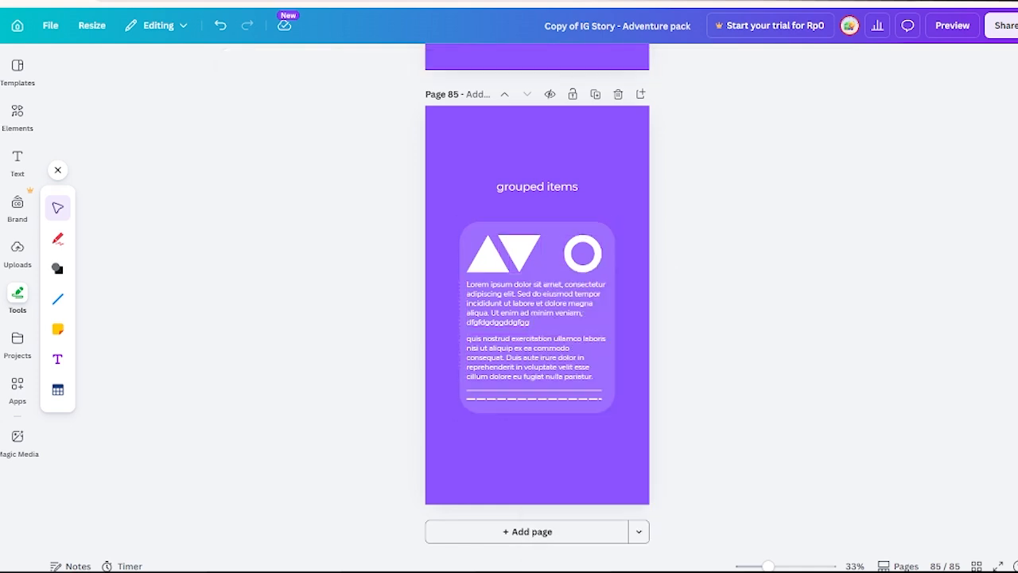
Open the design's download settings and set the file type to PNG.
left_click(1004, 34)
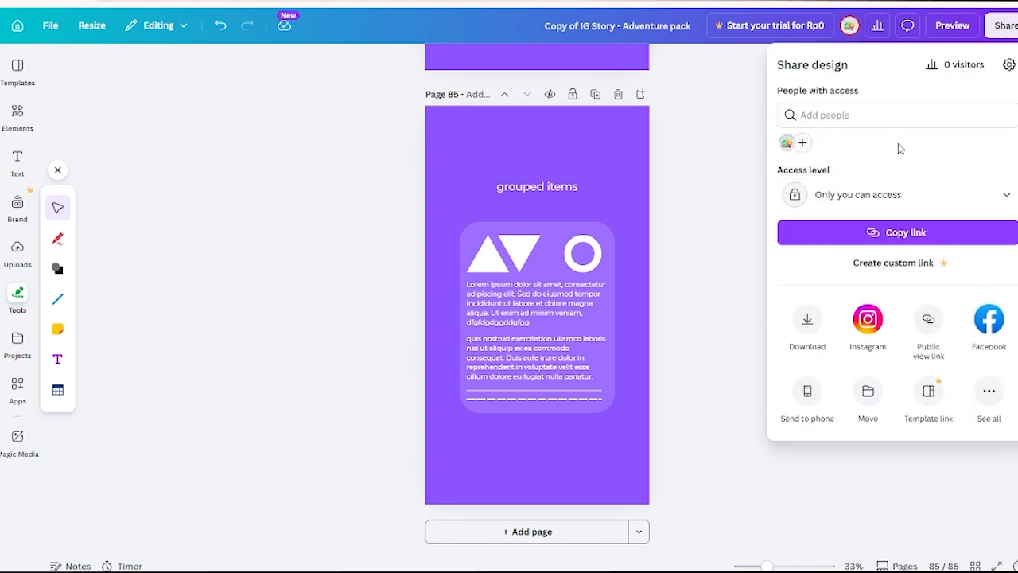
left_click(817, 334)
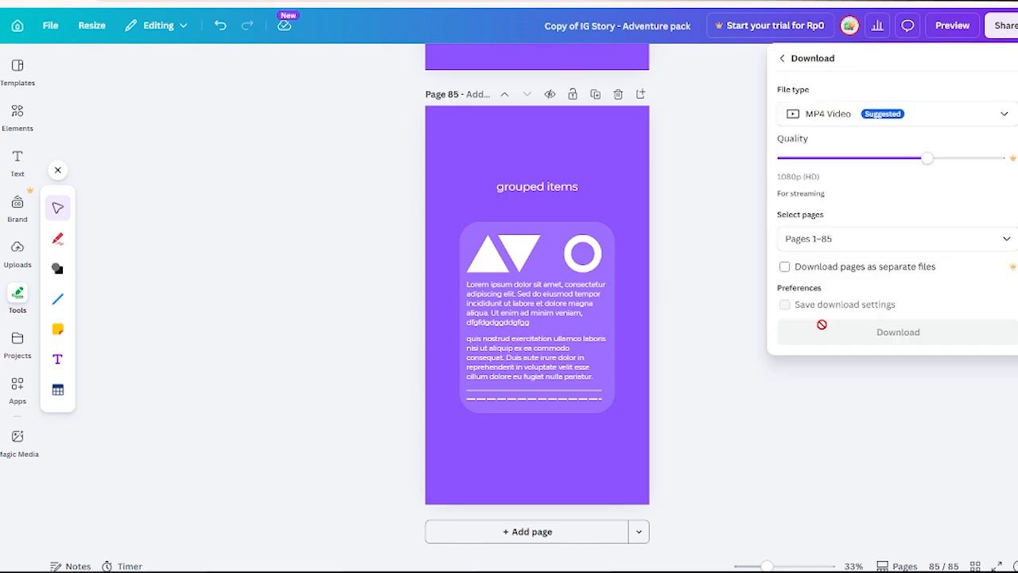
left_click(1000, 115)
left_click(858, 196)
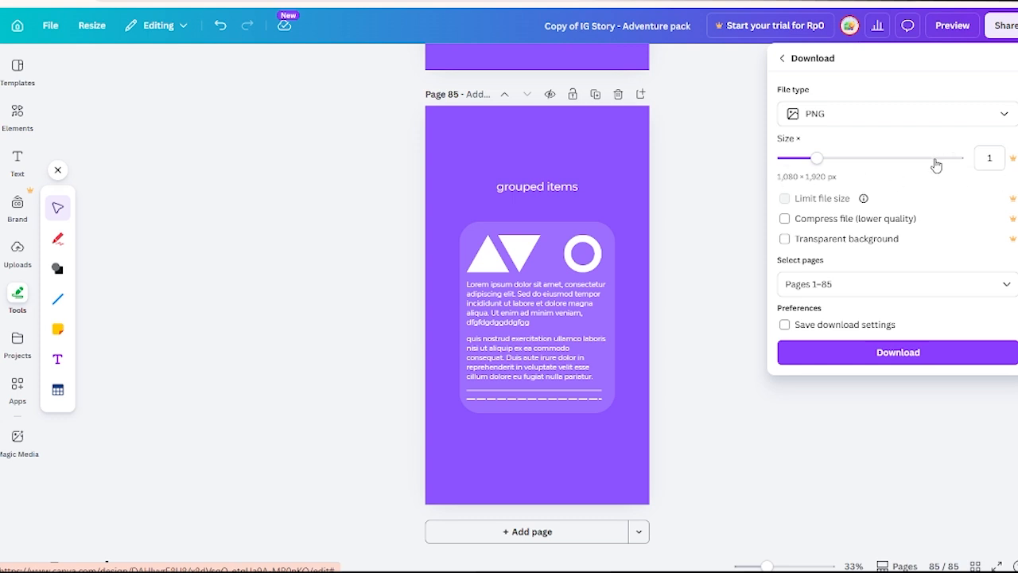
Deselect all pages for the download, pick individual pages including pages 4 and 6, and confirm the page selection.
left_click(941, 281)
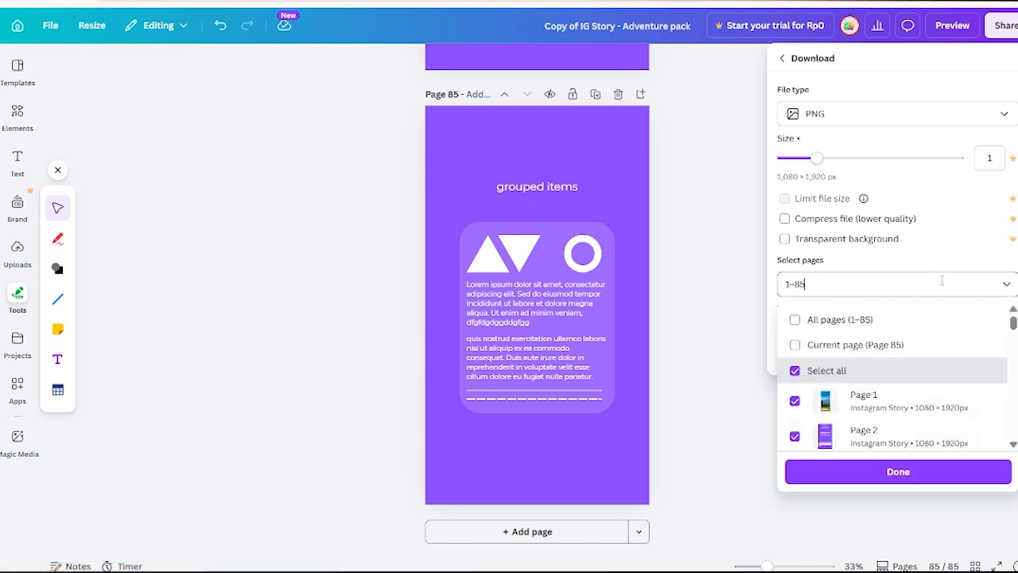
scroll(909, 345, "down", 2)
scroll(890, 358, "up", 2)
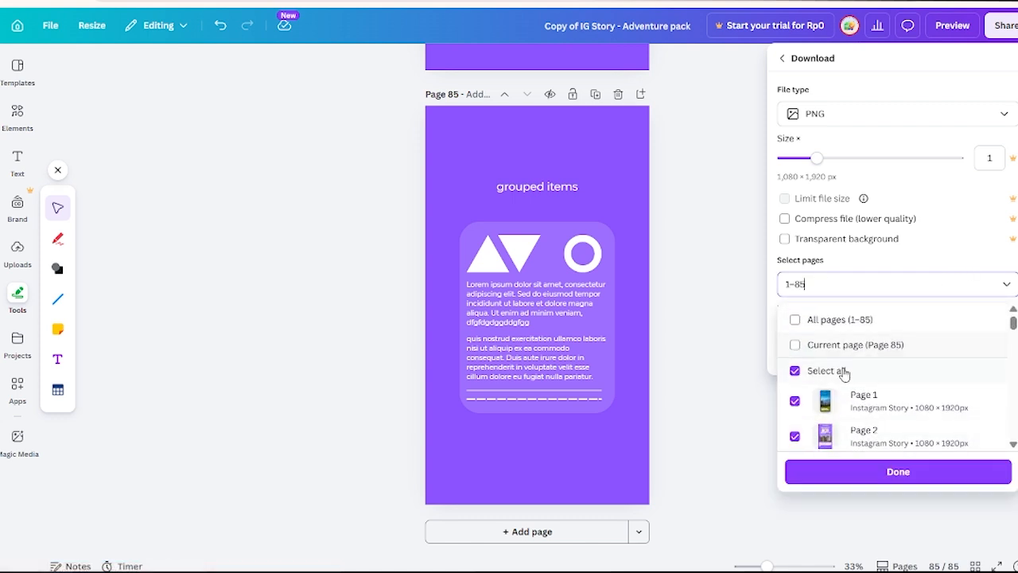
left_click(840, 370)
left_click(855, 349)
left_click(855, 352)
scroll(867, 374, "down", 3)
left_click(871, 350)
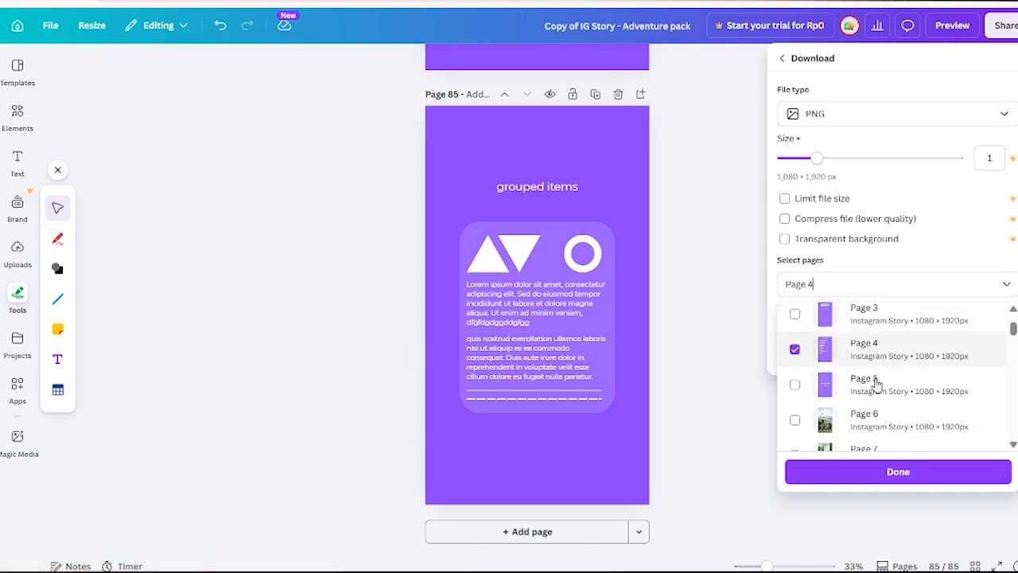
left_click(875, 419)
scroll(881, 445, "down", 1)
left_click(882, 446)
left_click(911, 474)
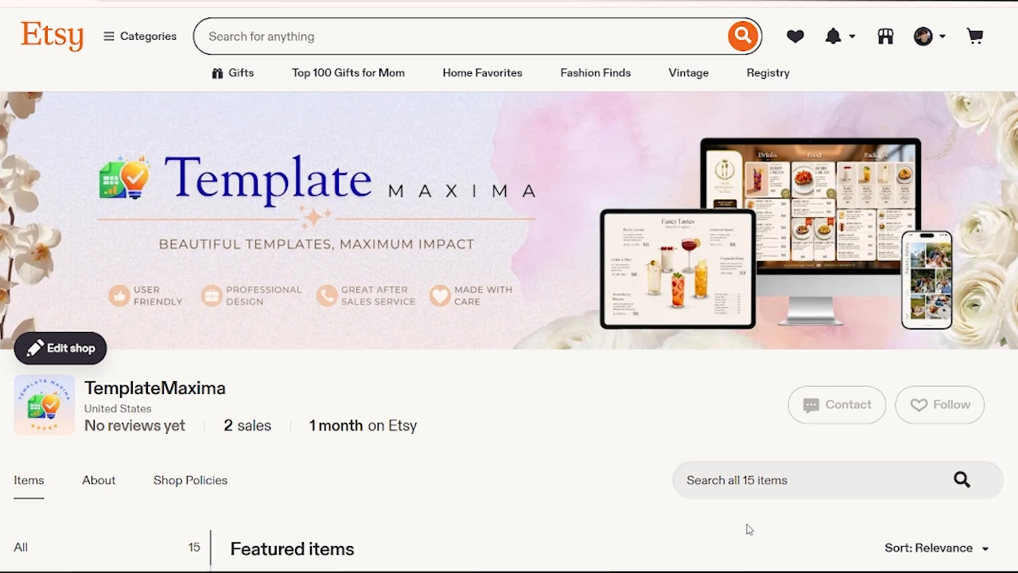
In the TemplateMaxima shop on Etsy, look through the preview images of the Instagram Story - Adventure Pack listing.
scroll(699, 461, "down", 10)
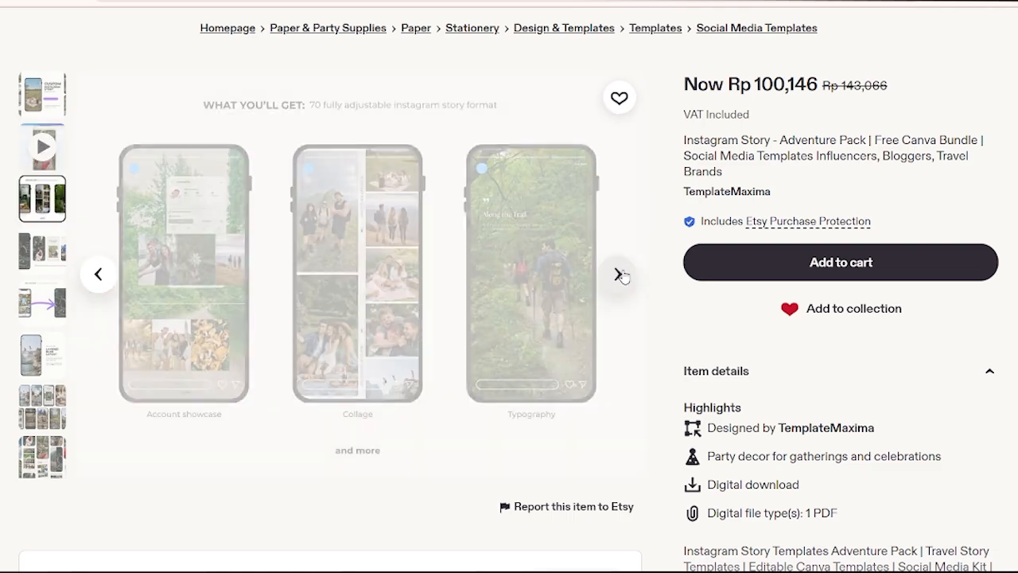
left_click(618, 275)
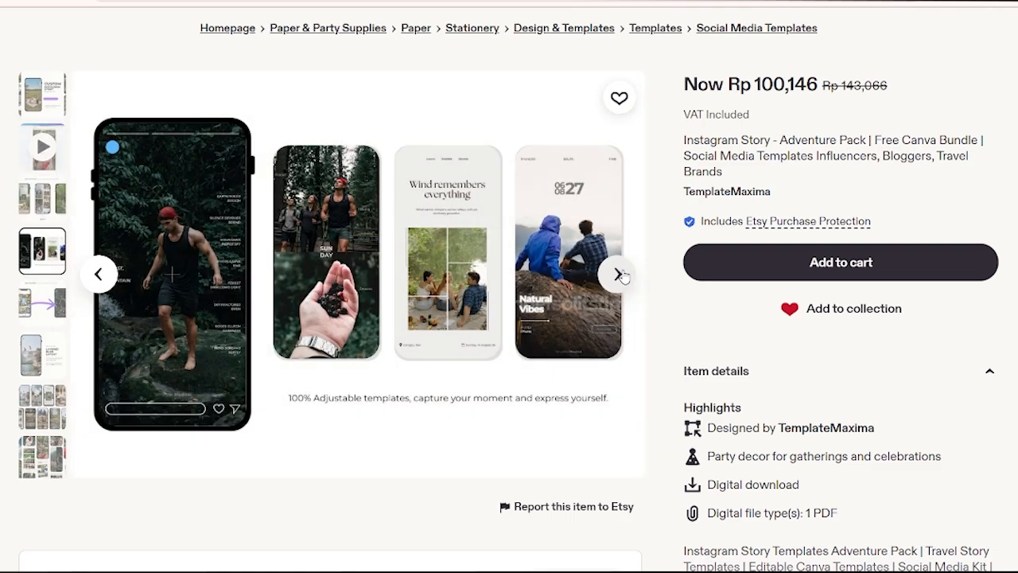
left_click(618, 274)
left_click(619, 274)
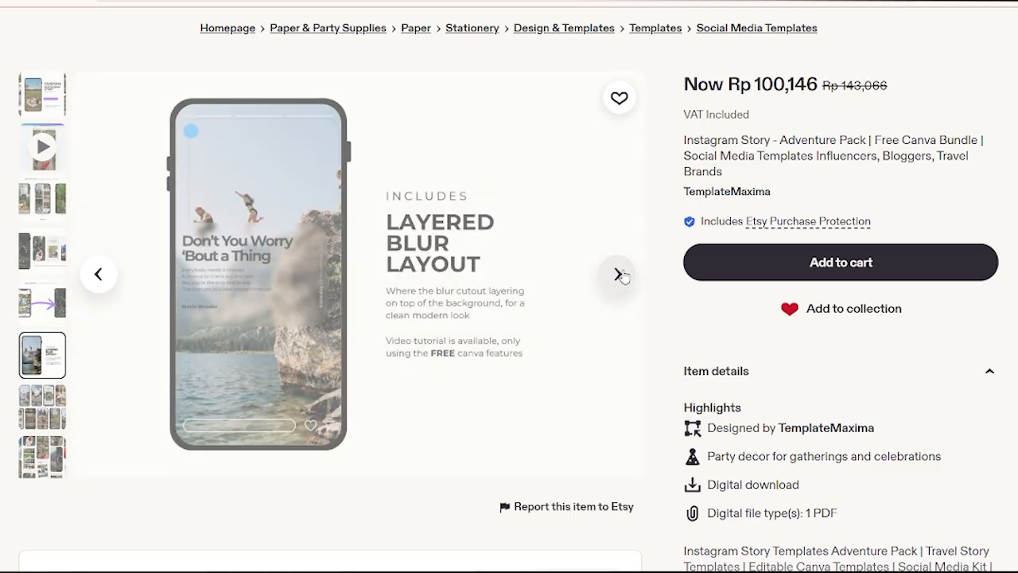
left_click(619, 274)
left_click(619, 275)
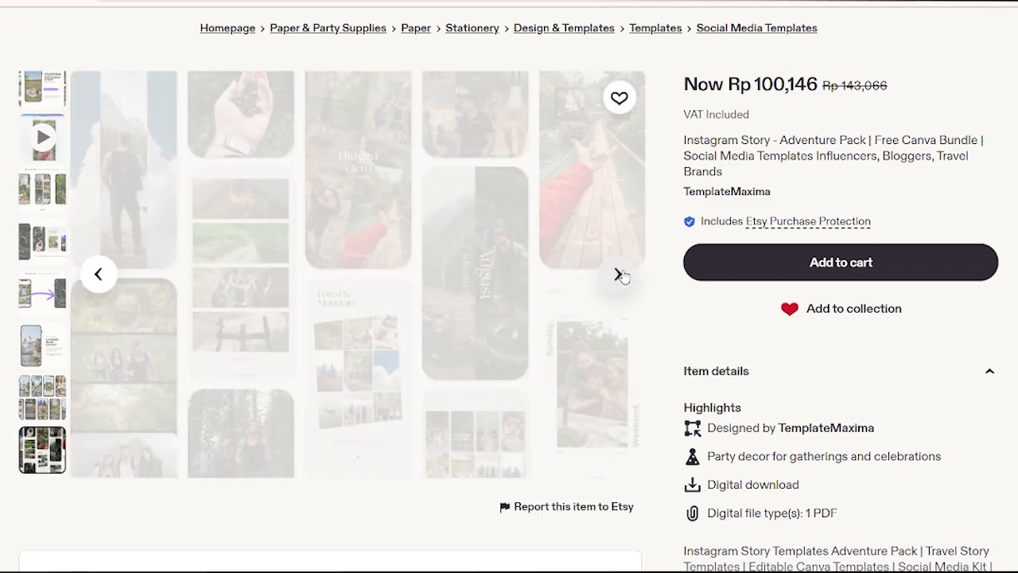
left_click(618, 275)
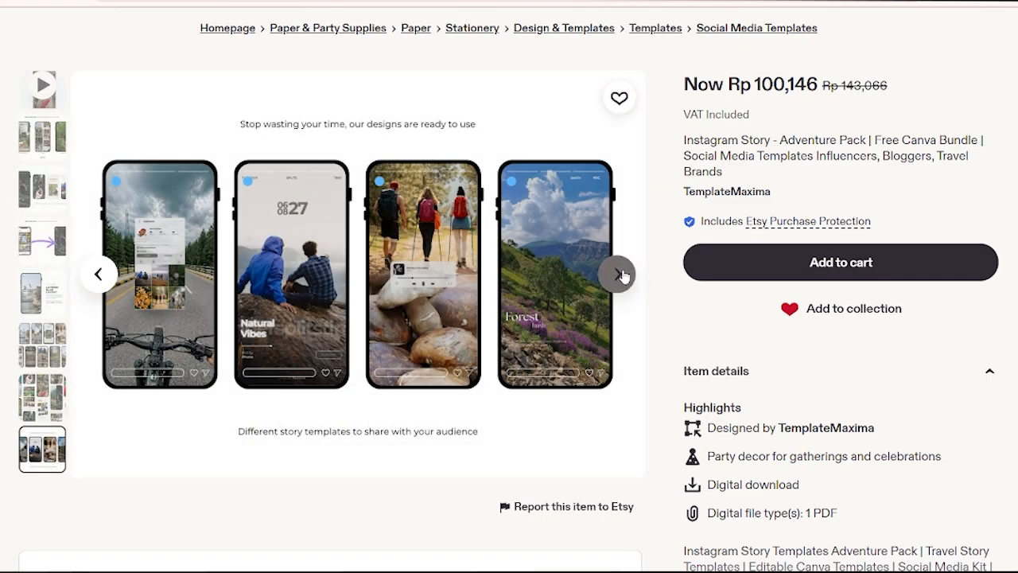
left_click(618, 274)
left_click(619, 274)
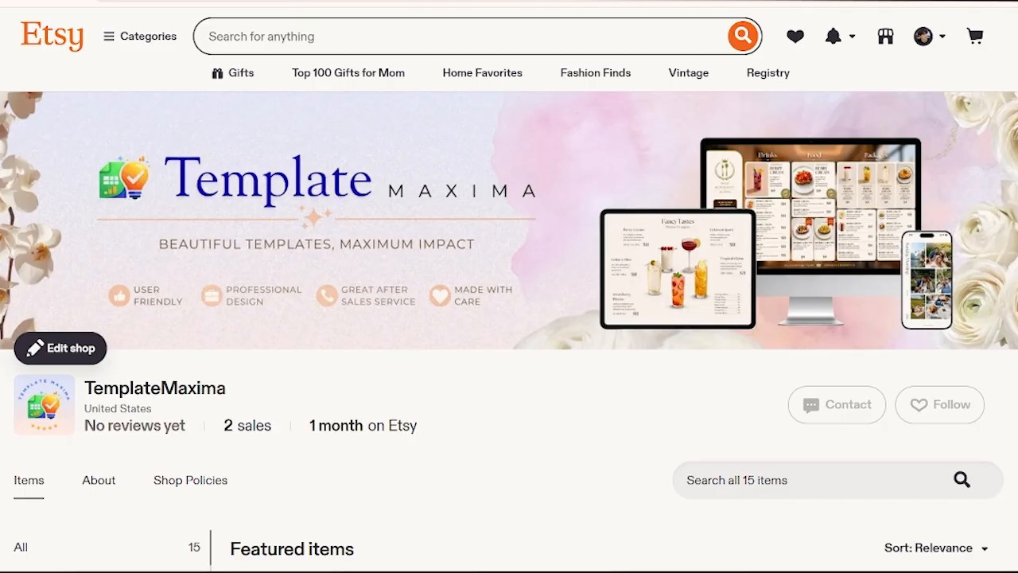